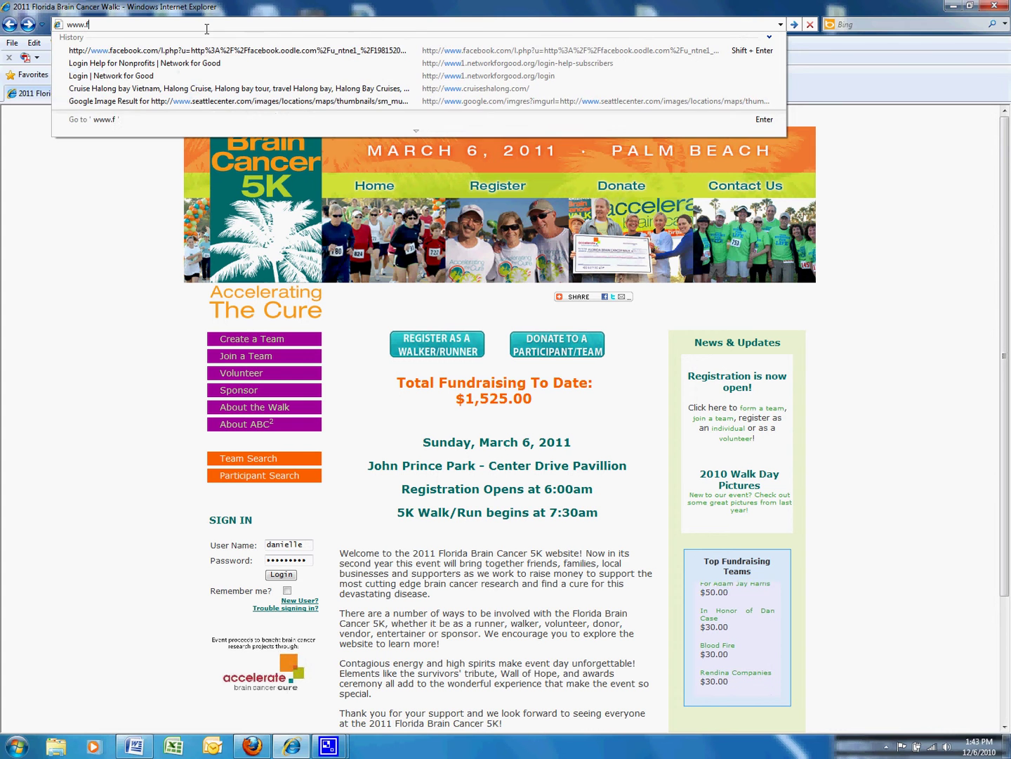
type("5k.org")
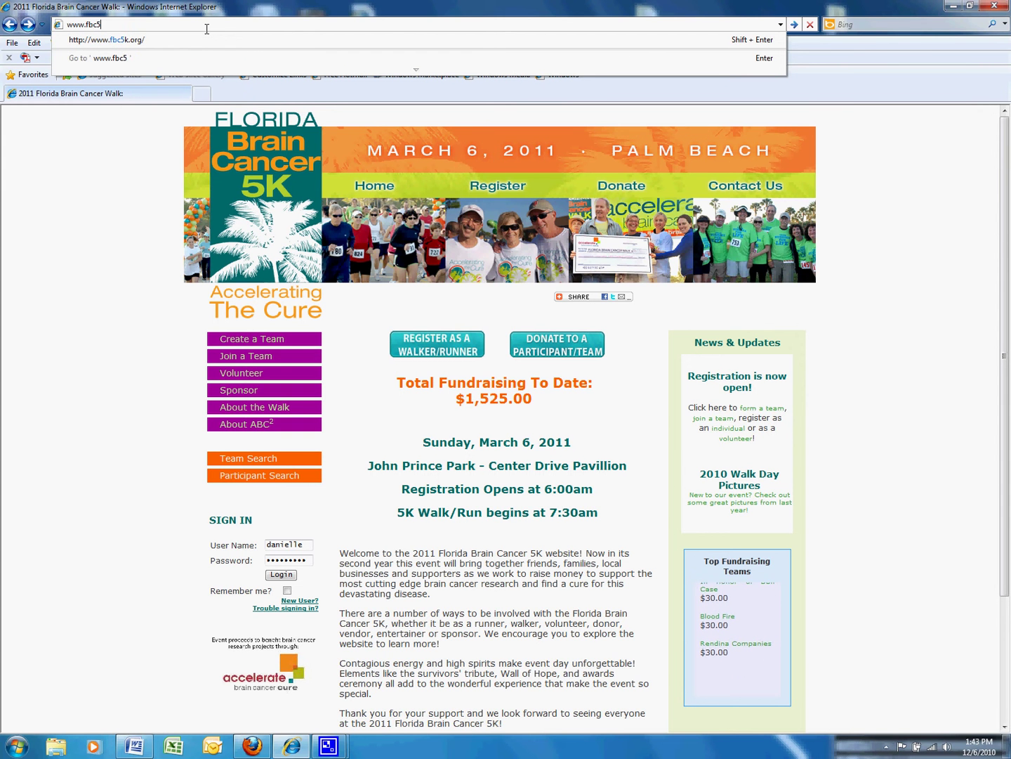
key("Return")
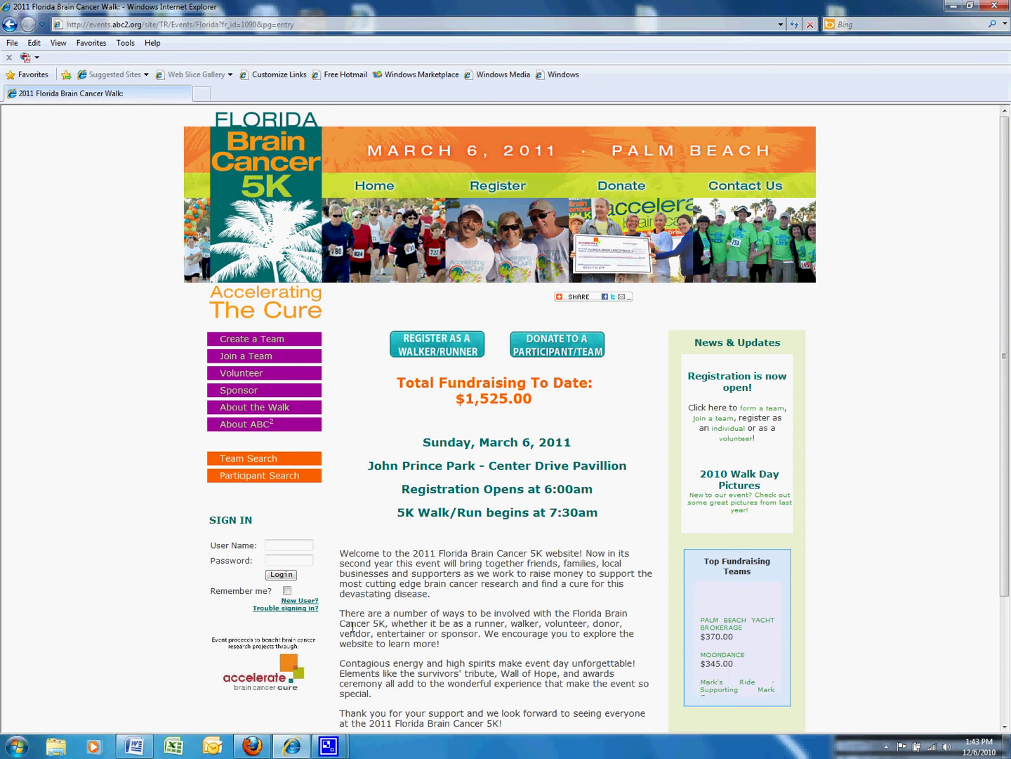
- Fill in the home page's sign-in form with the user name and password, and enable Remember me
left_click(303, 547)
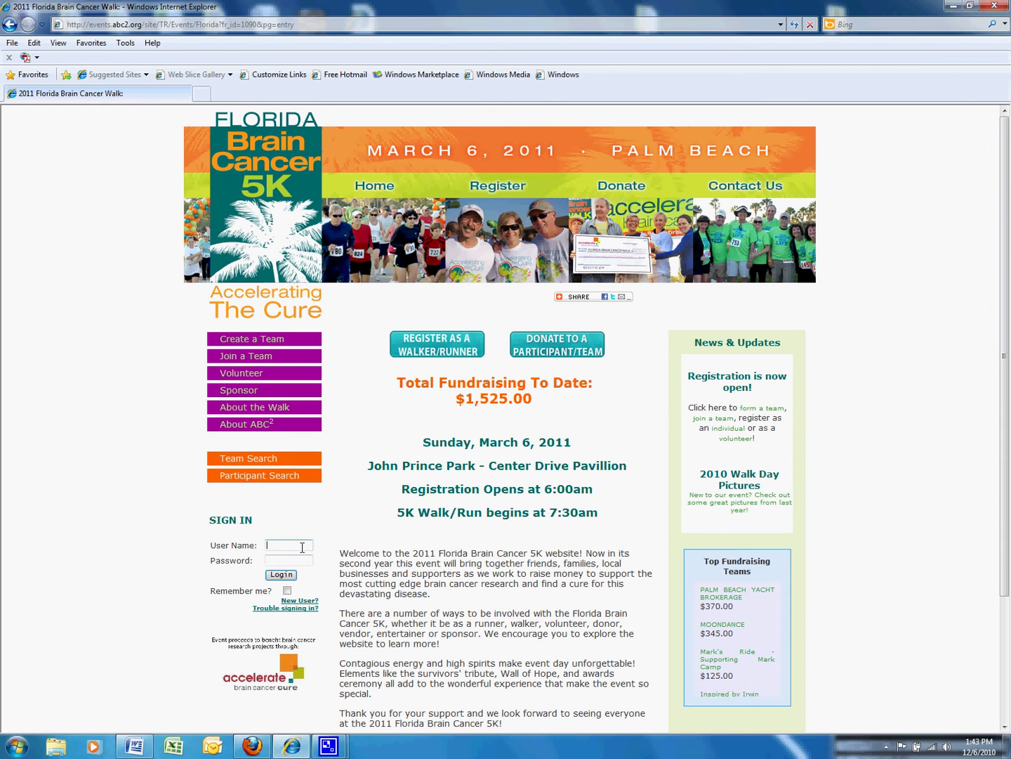
type("danielle")
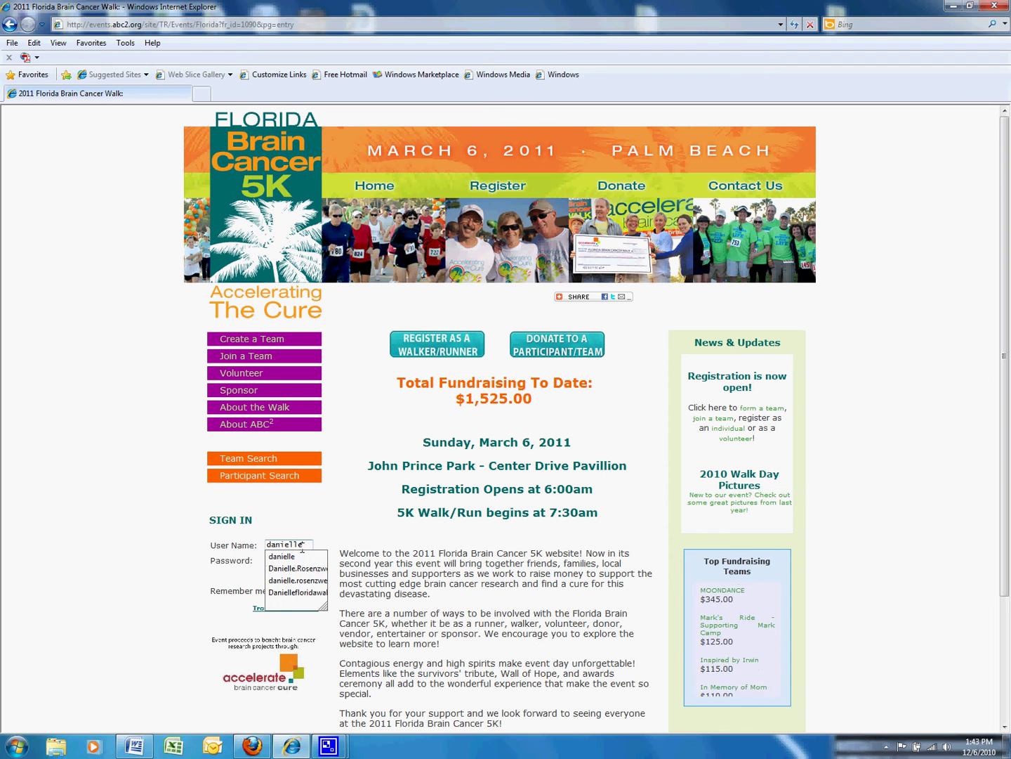
key("Tab")
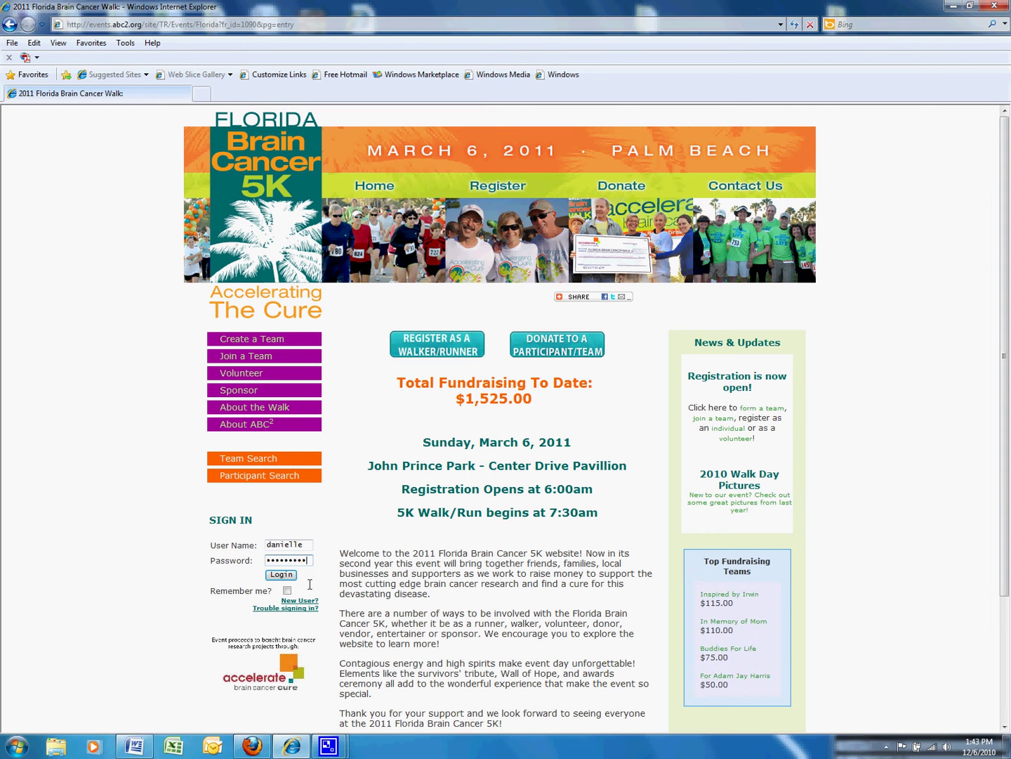
left_click(287, 591)
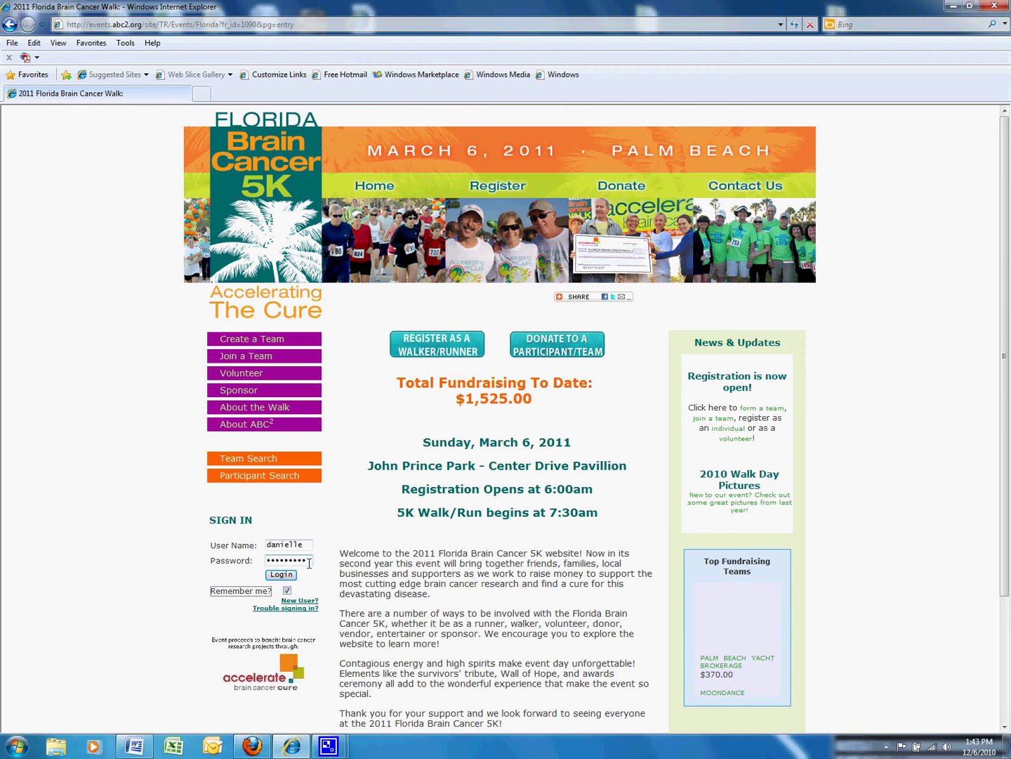
- Review the password and user name recovery options under Trouble signing in, and log out of the account
left_click(281, 609)
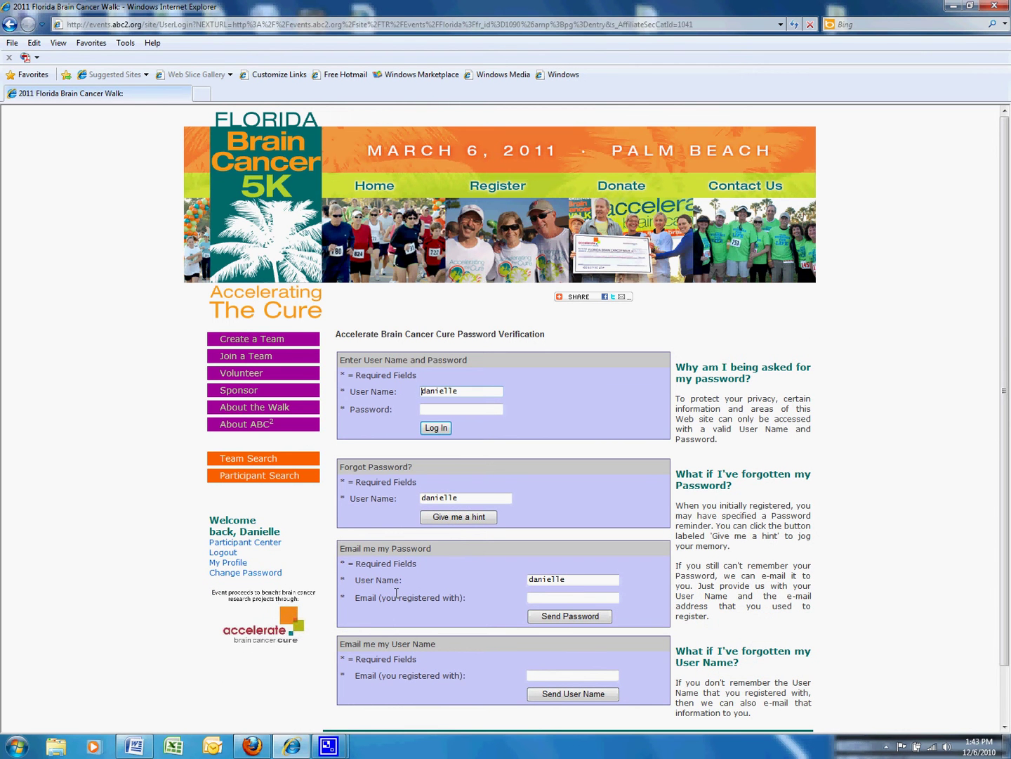
scroll(407, 585, "down", 2)
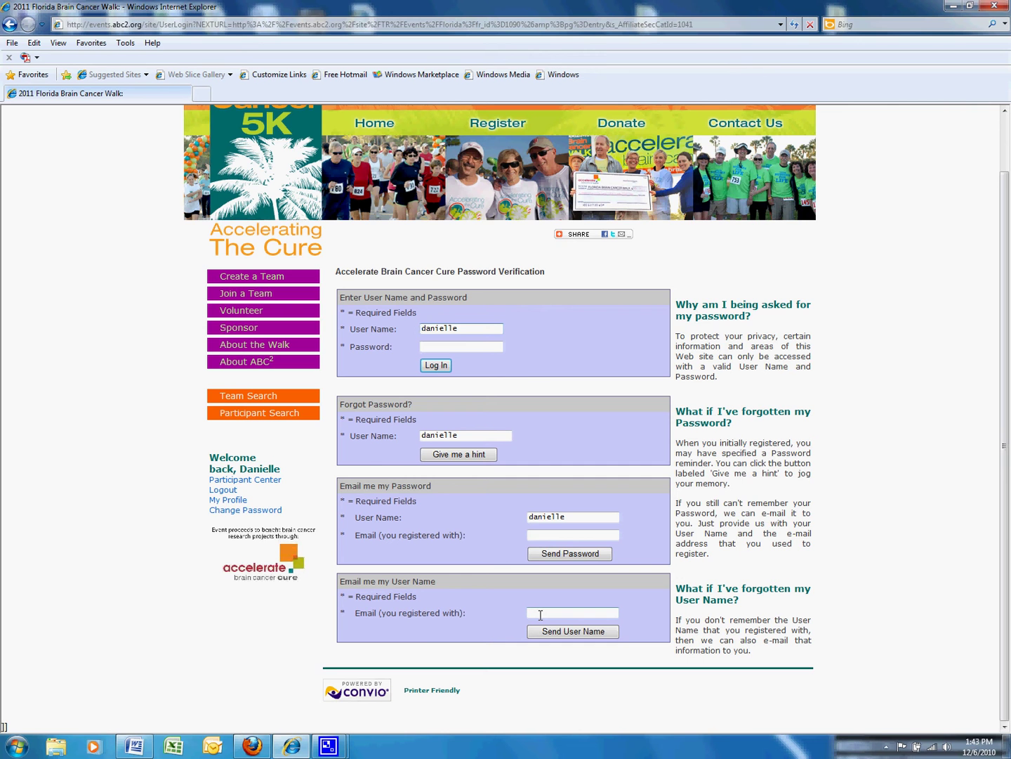
left_click(220, 490)
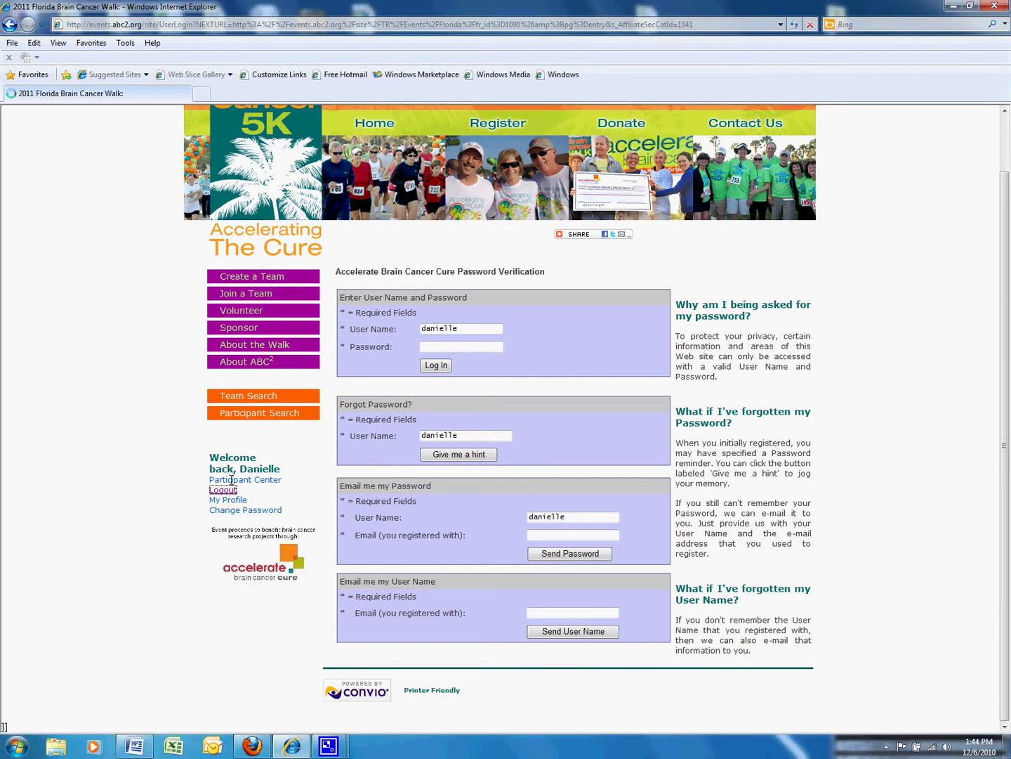
- Sign in to the Participant Center with the user name and account password
left_click(287, 545)
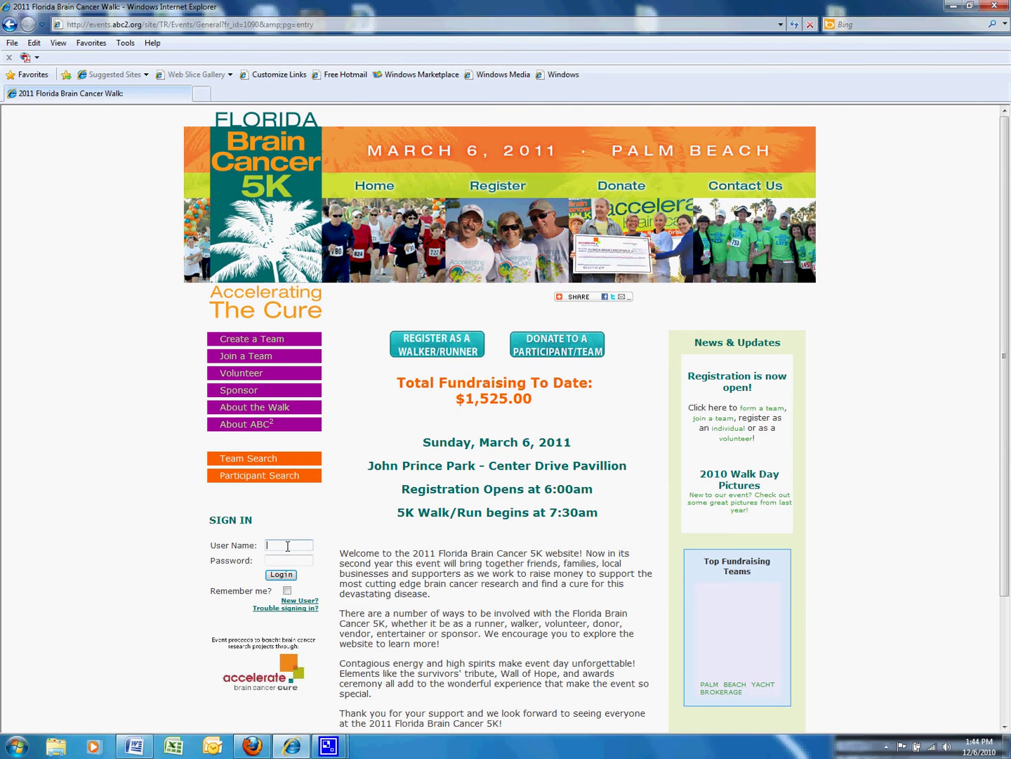
type("danielle")
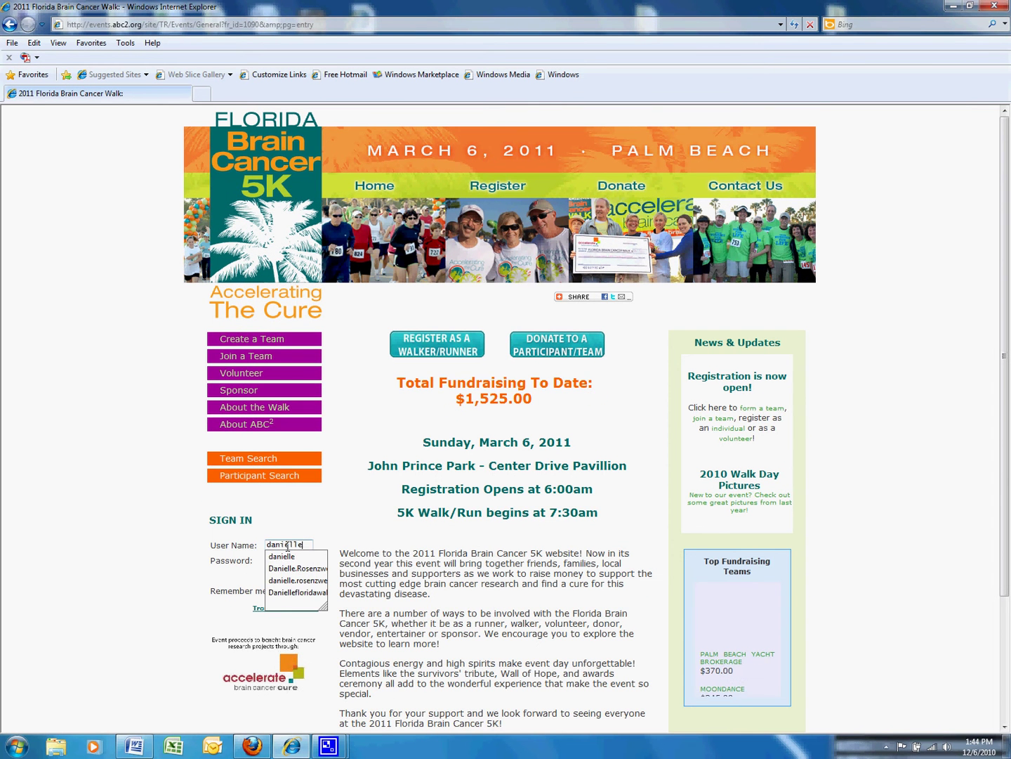
key("Tab")
left_click(282, 574)
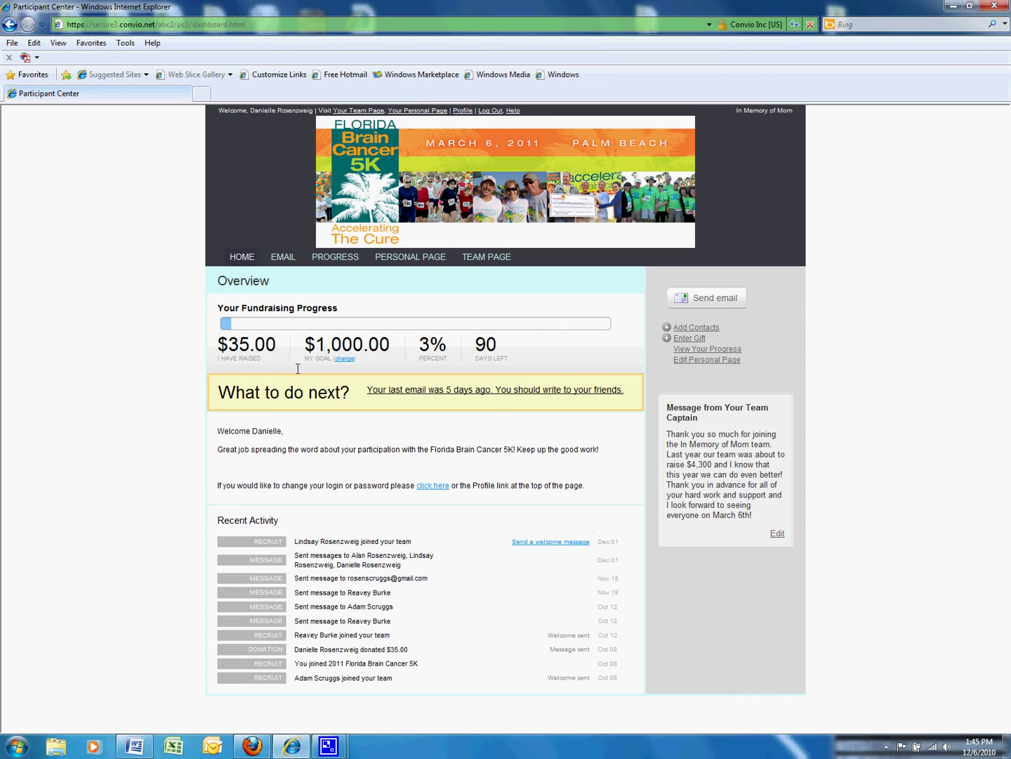
- Change the personal fundraising goal to 1500
left_click(345, 358)
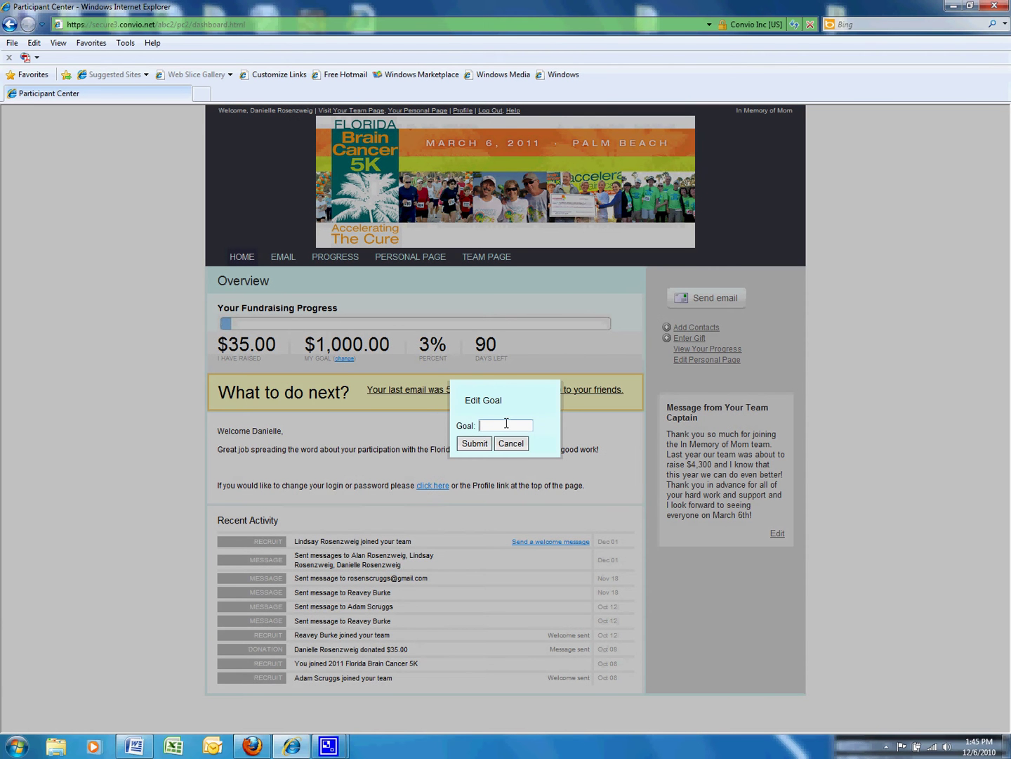
type("1500")
left_click(483, 444)
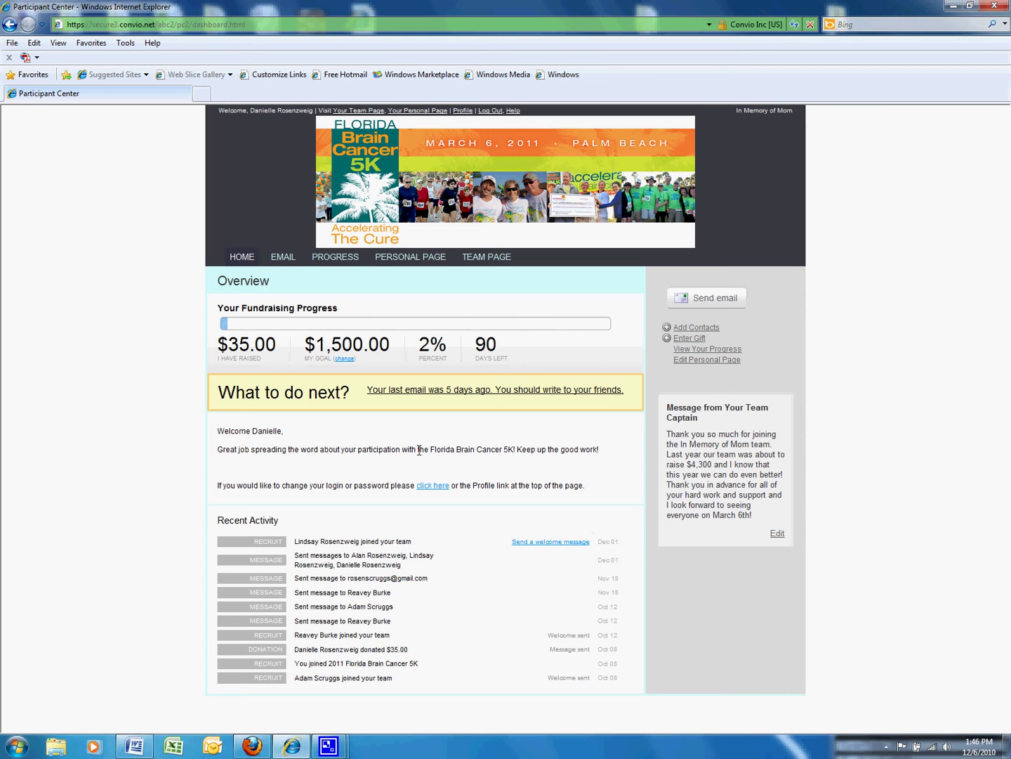
- Open the personal fundraising page for editing and review its body text and title
left_click(414, 257)
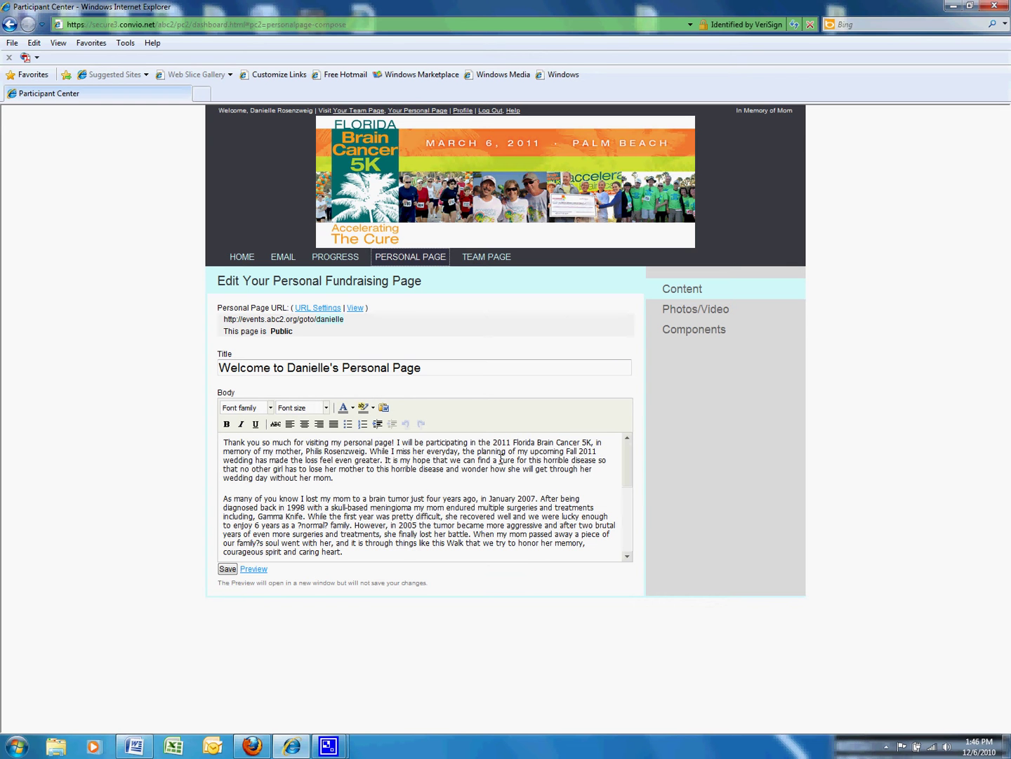
left_click_drag(492, 443, 592, 445)
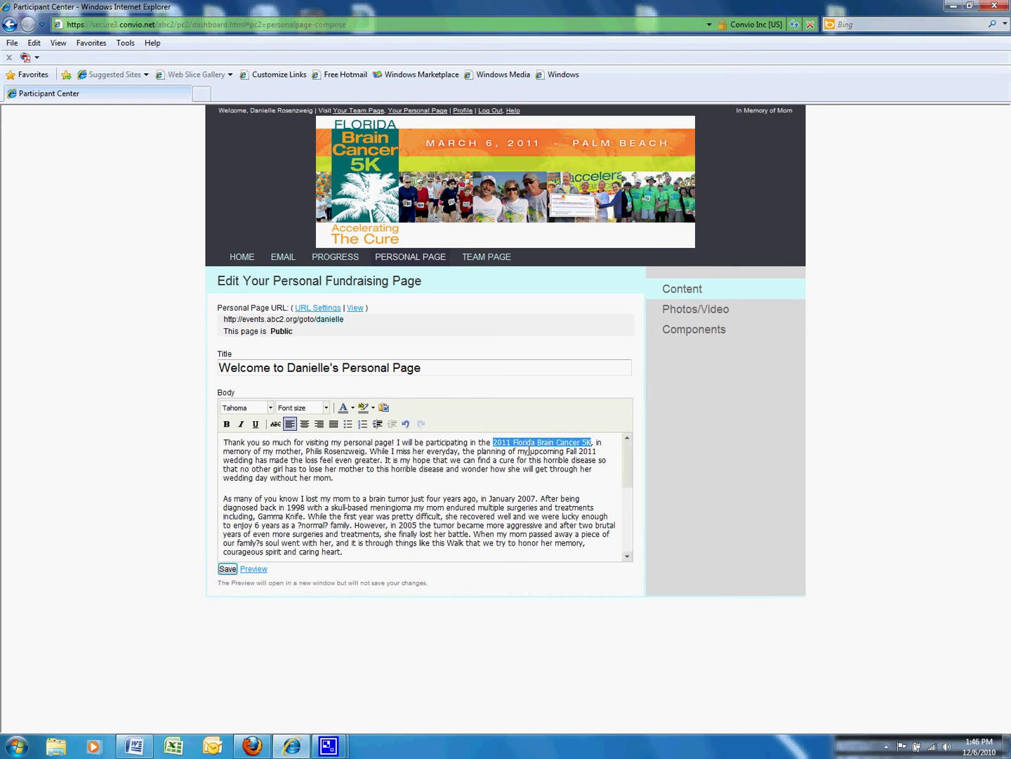
left_click(581, 445)
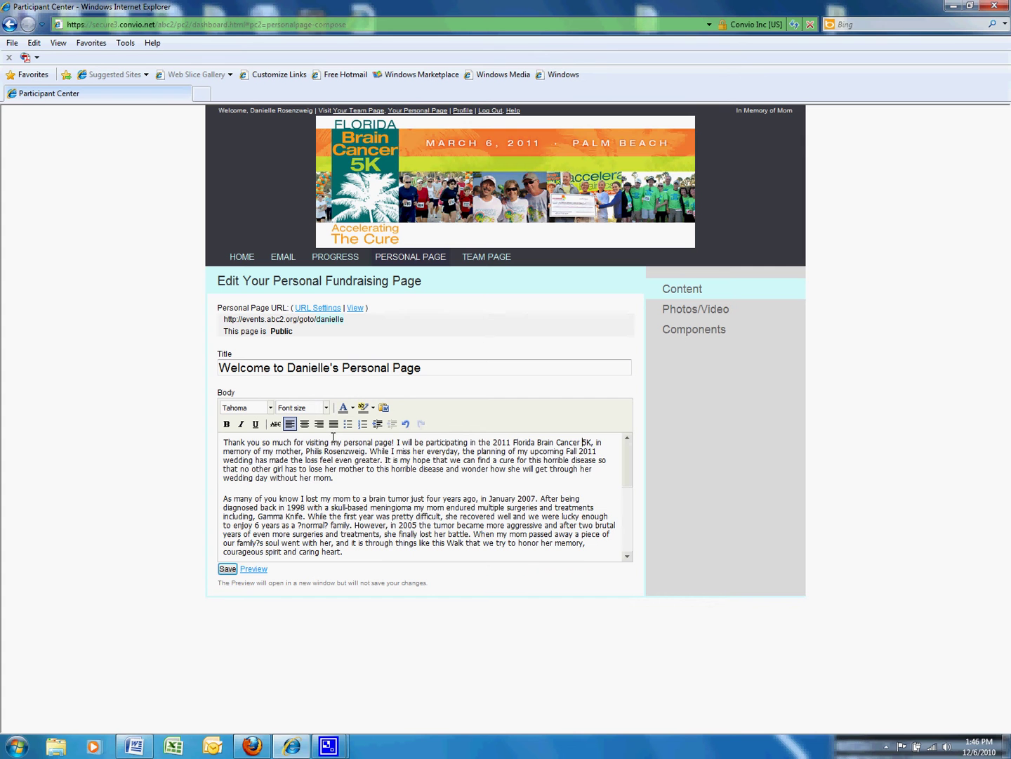
scroll(335, 483, "down", 4)
scroll(334, 482, "up", 3)
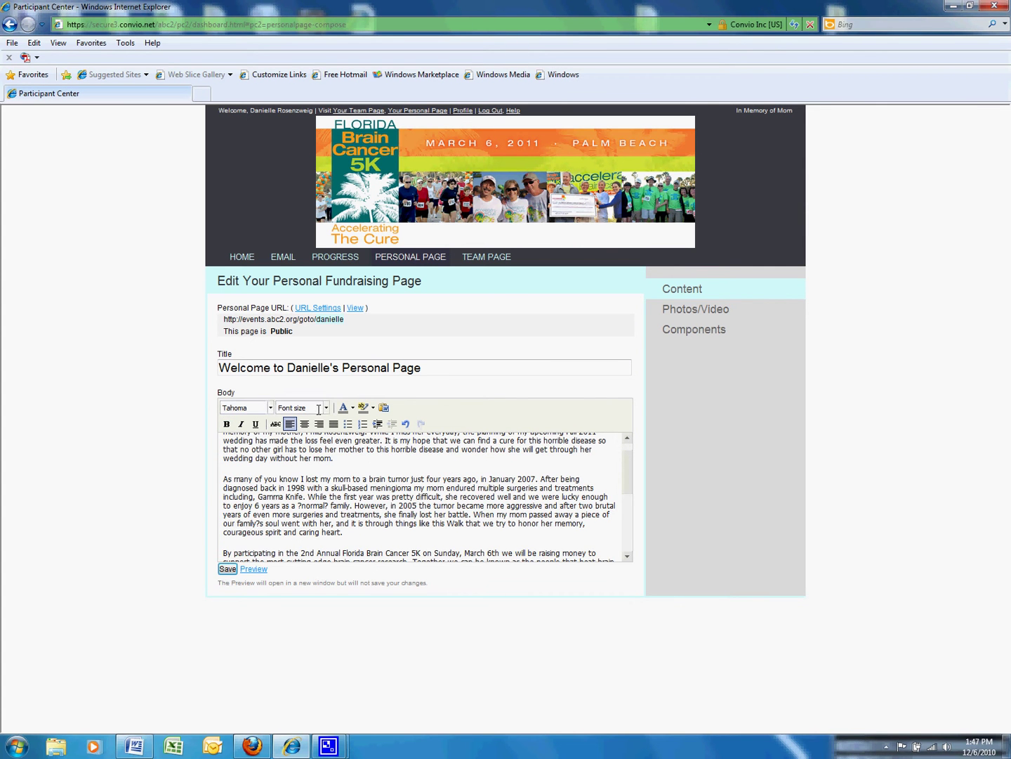
scroll(319, 485, "up", 1)
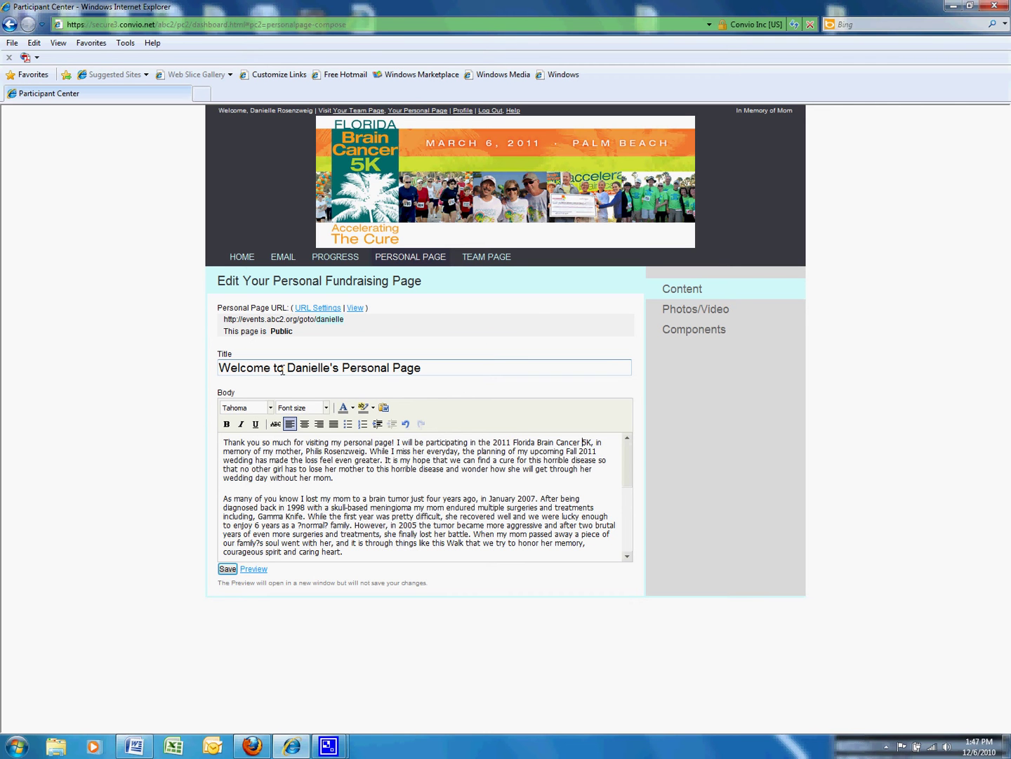
left_click_drag(339, 368, 288, 370)
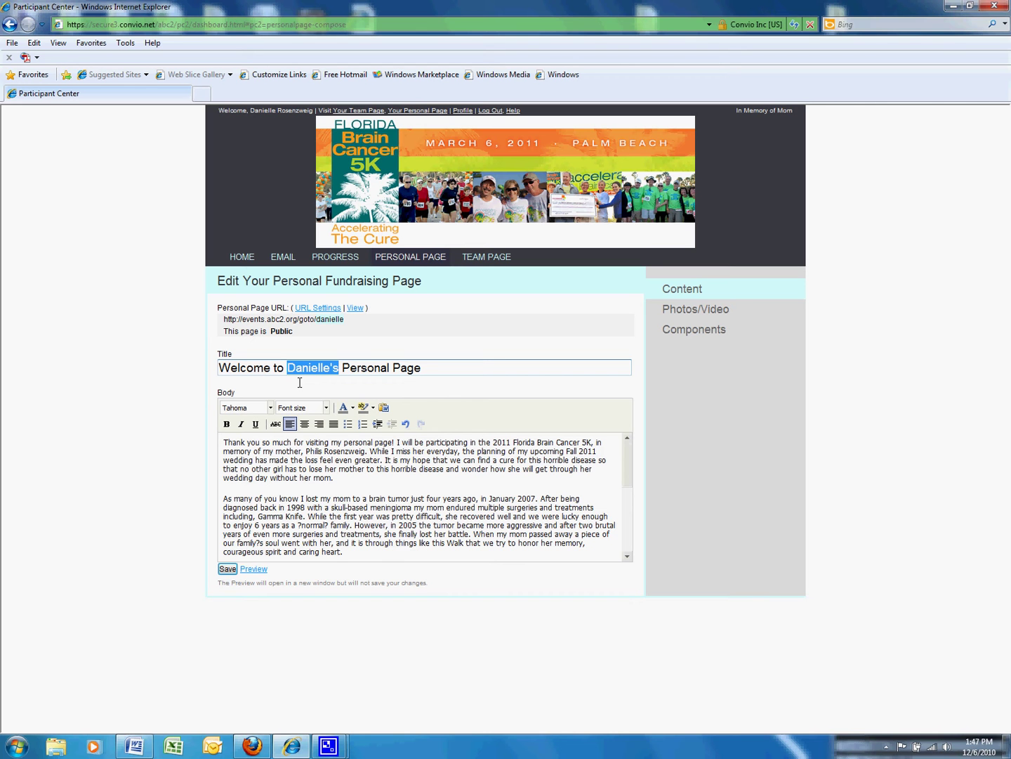
left_click(333, 371)
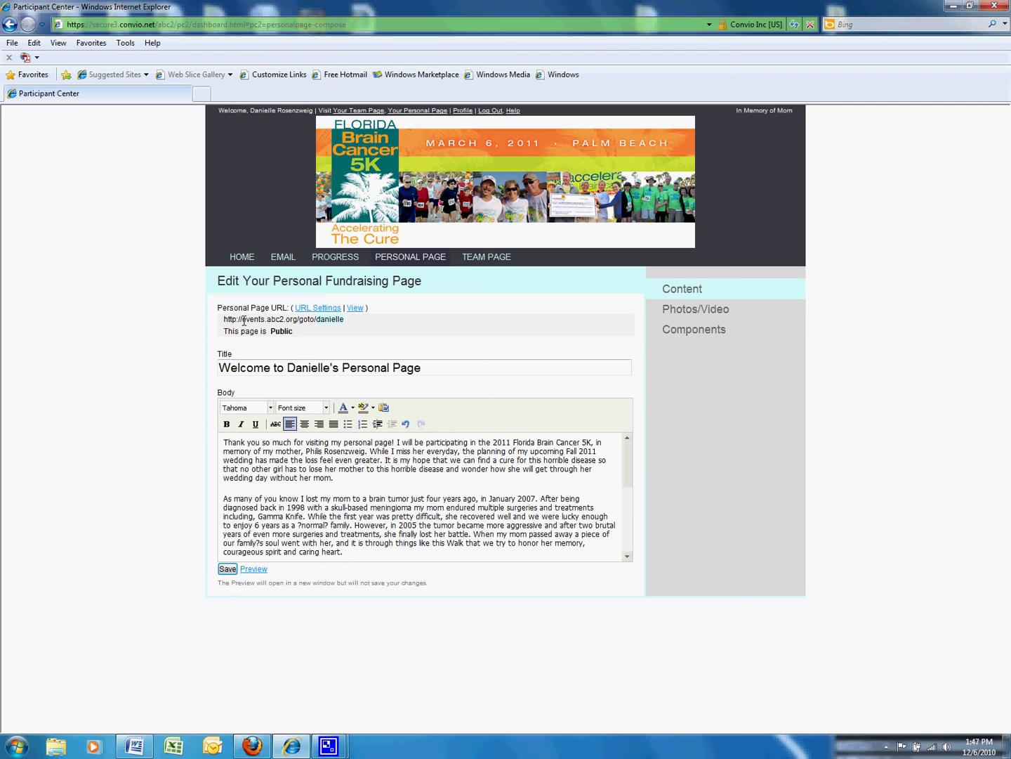
- Re-enter the participant's first name as the ending of the personal page URL and save the URL settings
left_click(334, 307)
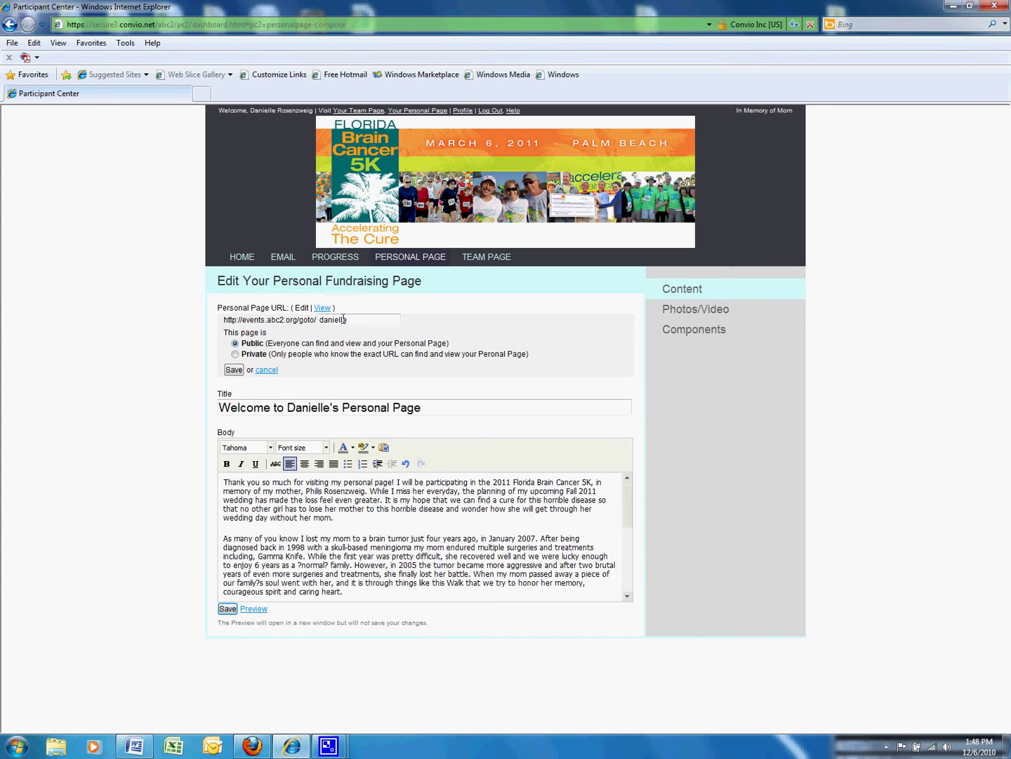
left_click_drag(351, 320, 306, 318)
type("dani")
left_click_drag(348, 321, 291, 317)
type("elle")
left_click(233, 370)
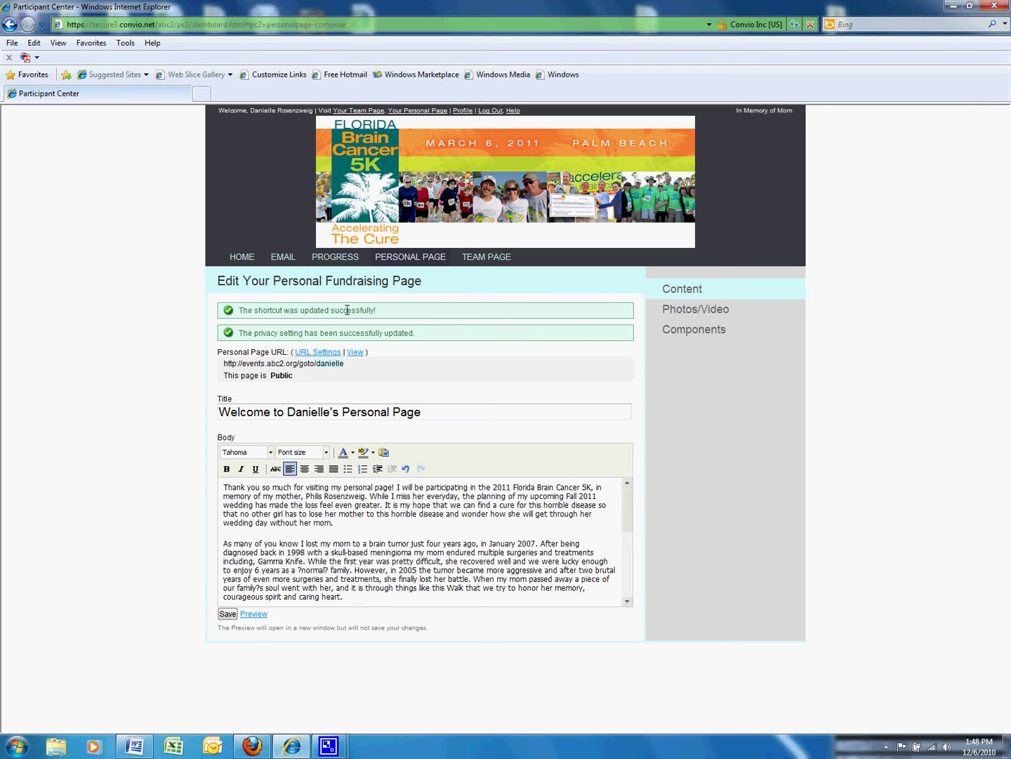
- Examine the personal page's full URL and the closing lines and signature of the body text
left_click_drag(349, 365, 224, 366)
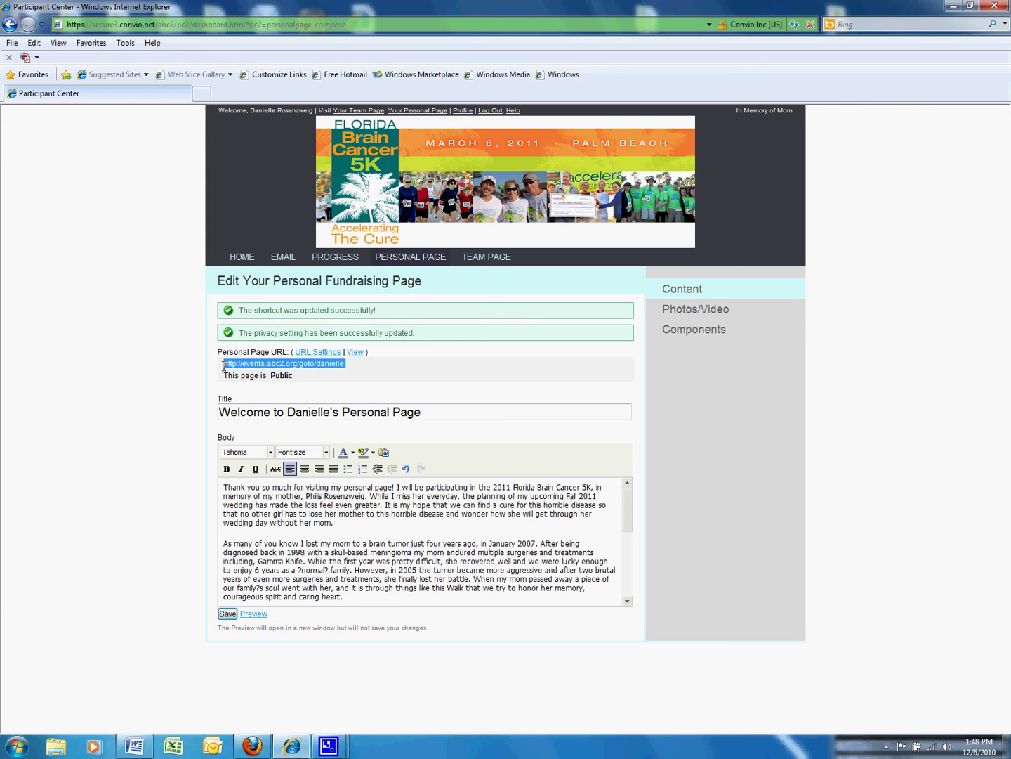
left_click(296, 378)
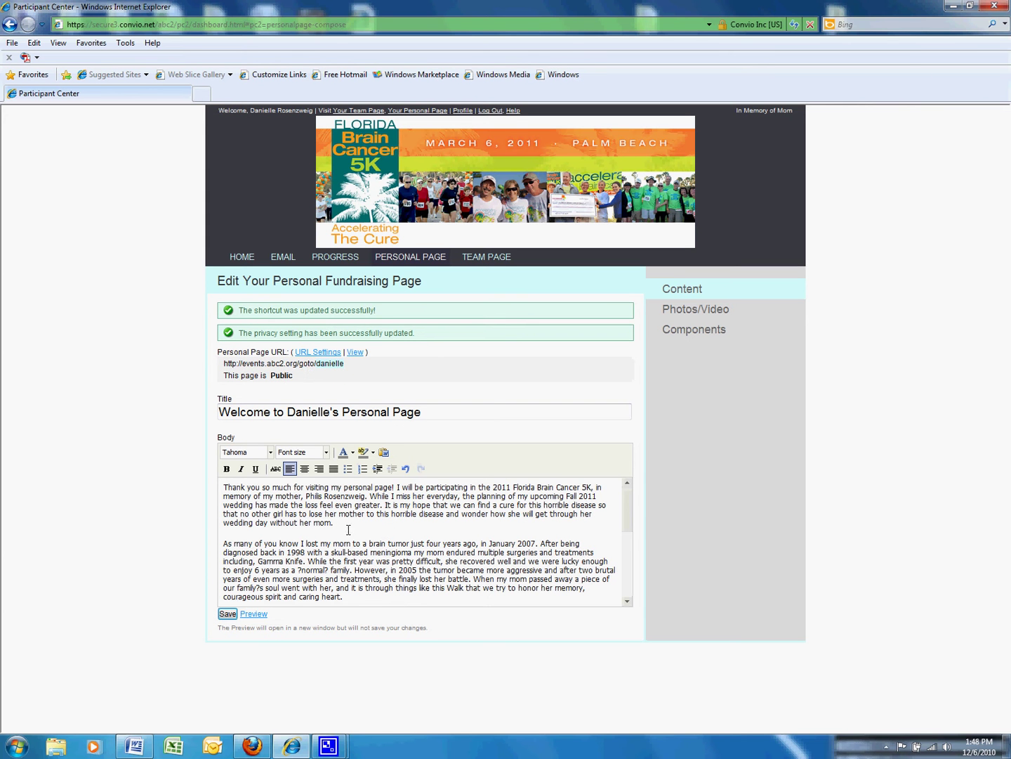
scroll(264, 530, "down", 7)
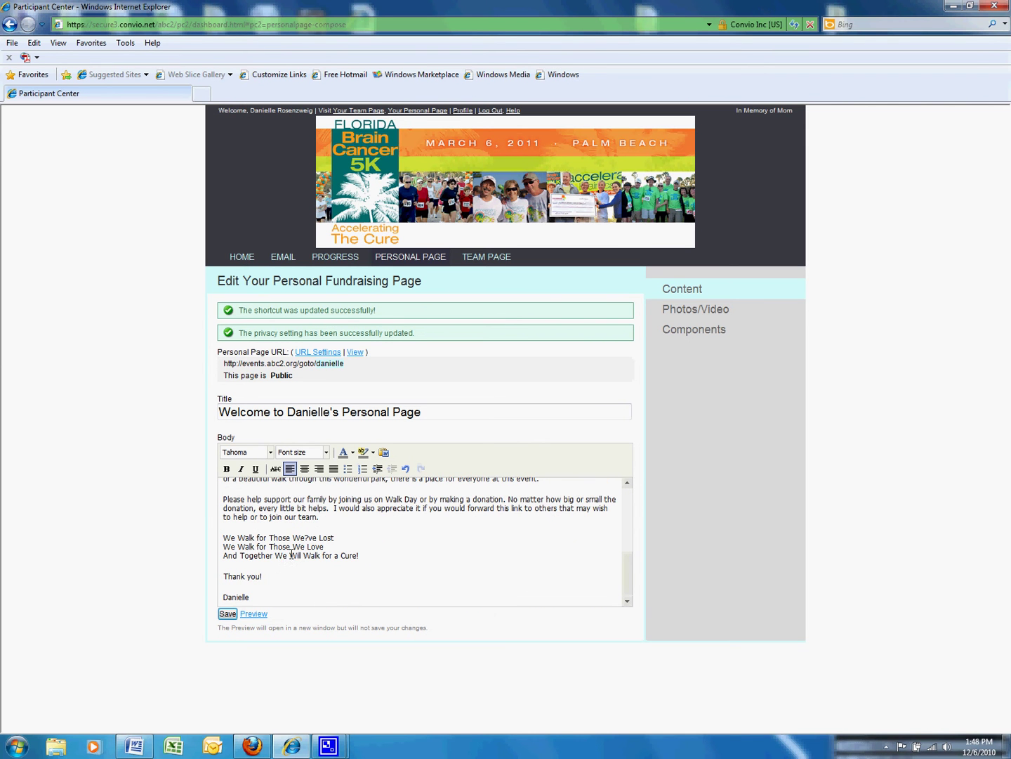
mouse_move(261, 596)
left_mouse_down()
mouse_move(231, 596)
mouse_move(222, 576)
left_mouse_up()
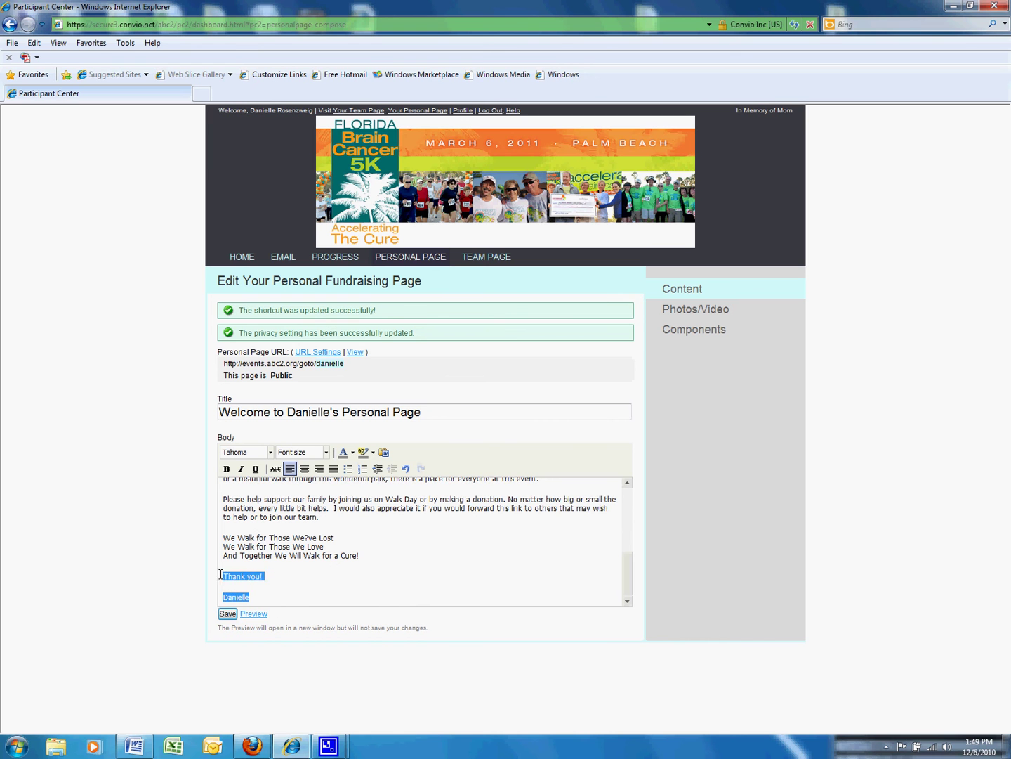
left_click(271, 582)
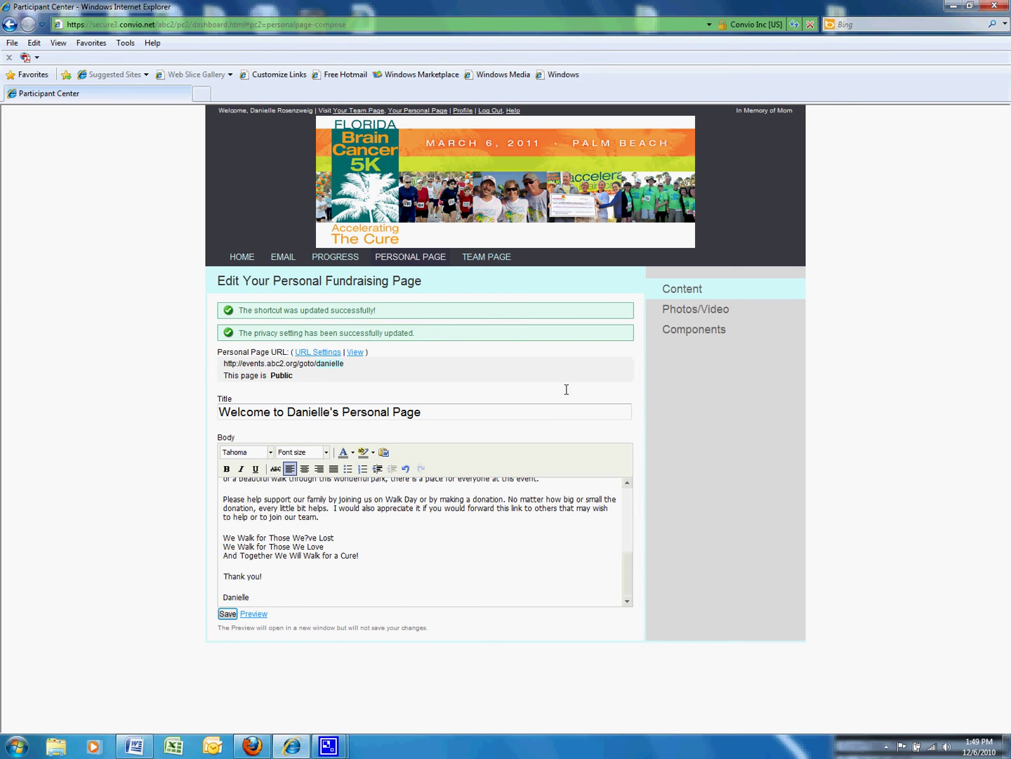
scroll(495, 532, "up", 6)
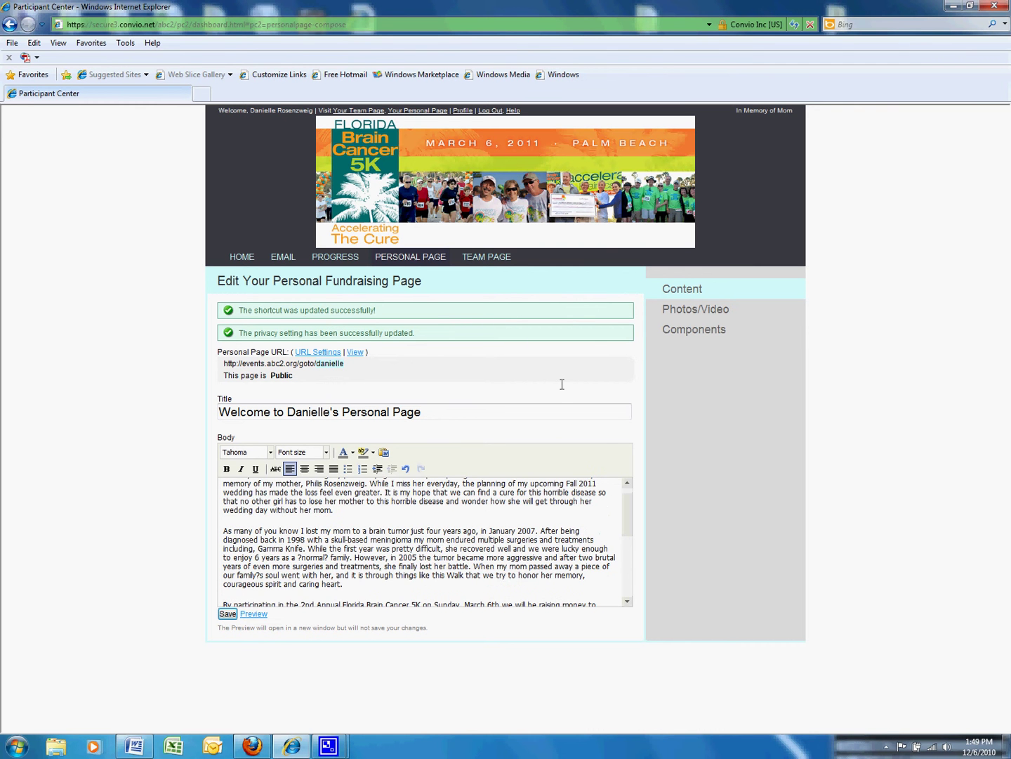
- Review the photo upload and caption options in the personal page's Photos/Video section, browsing the Desktop folder without choosing a file
left_click(679, 308)
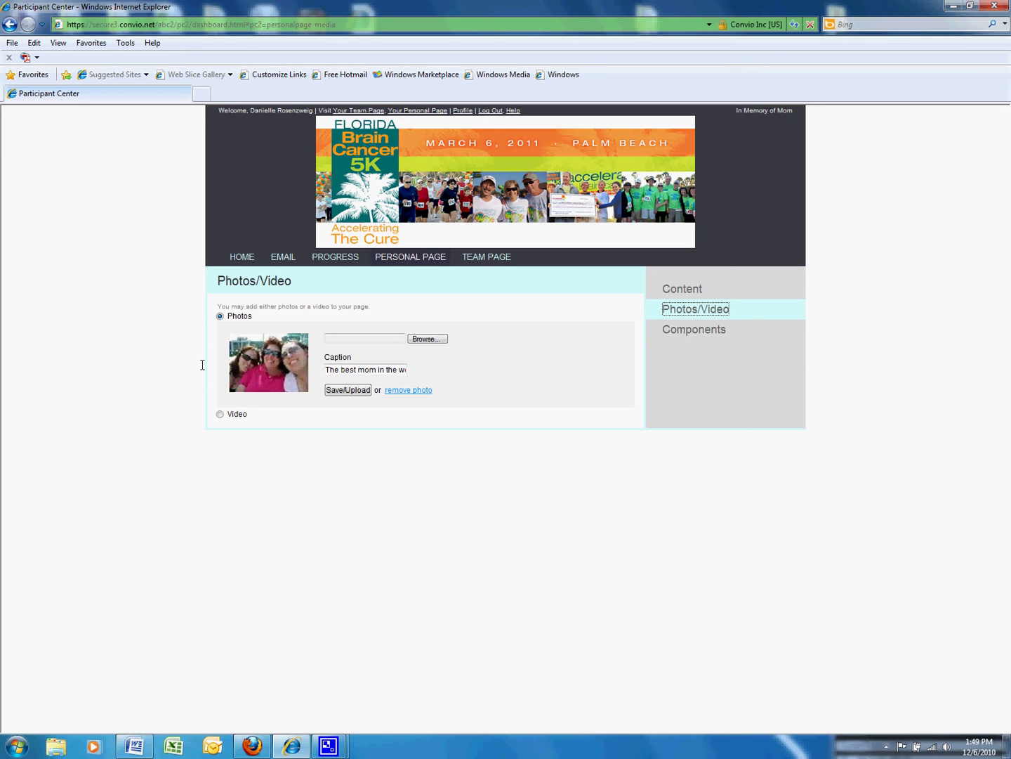
left_click(427, 338)
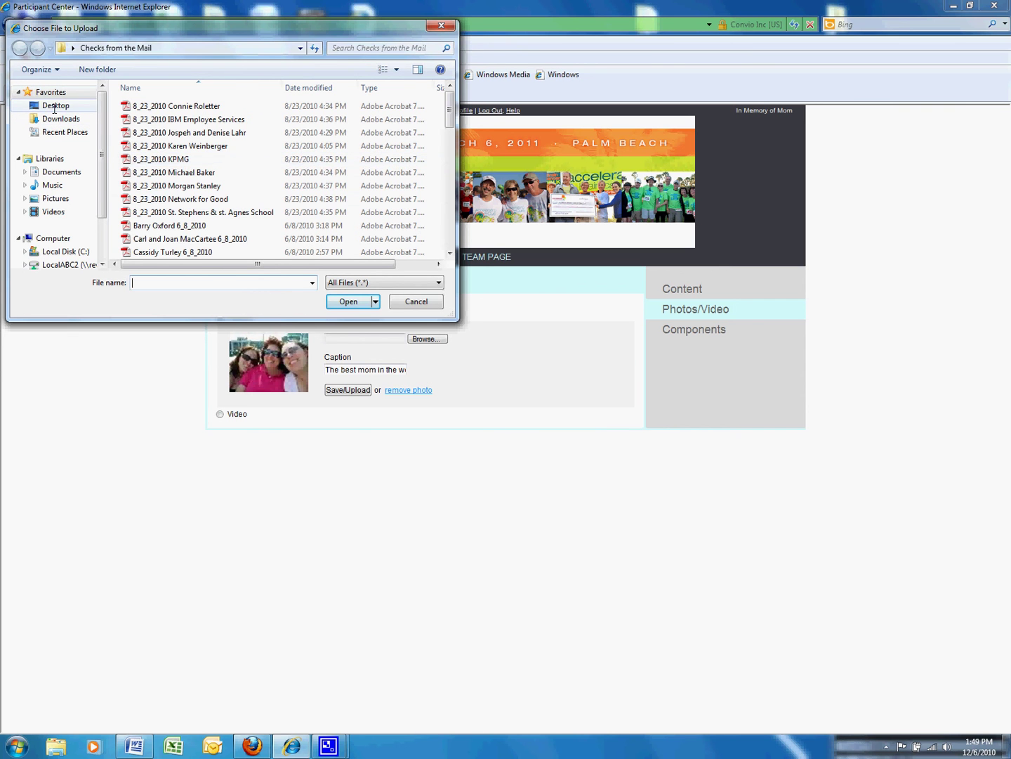
left_click(58, 105)
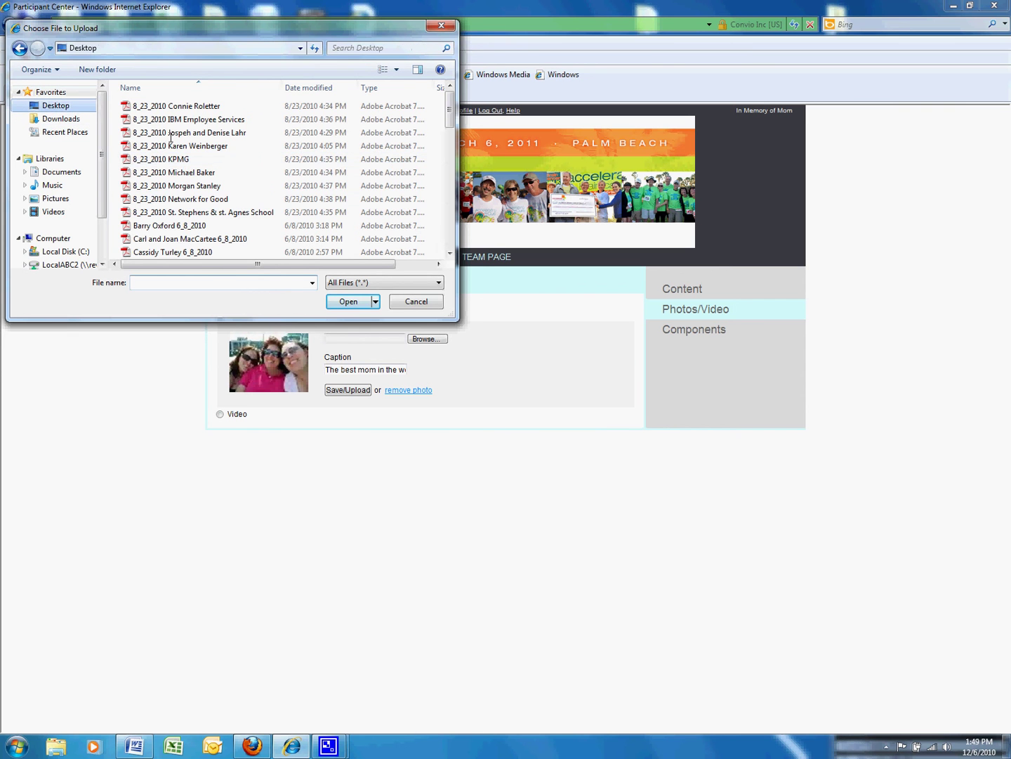
left_click(402, 302)
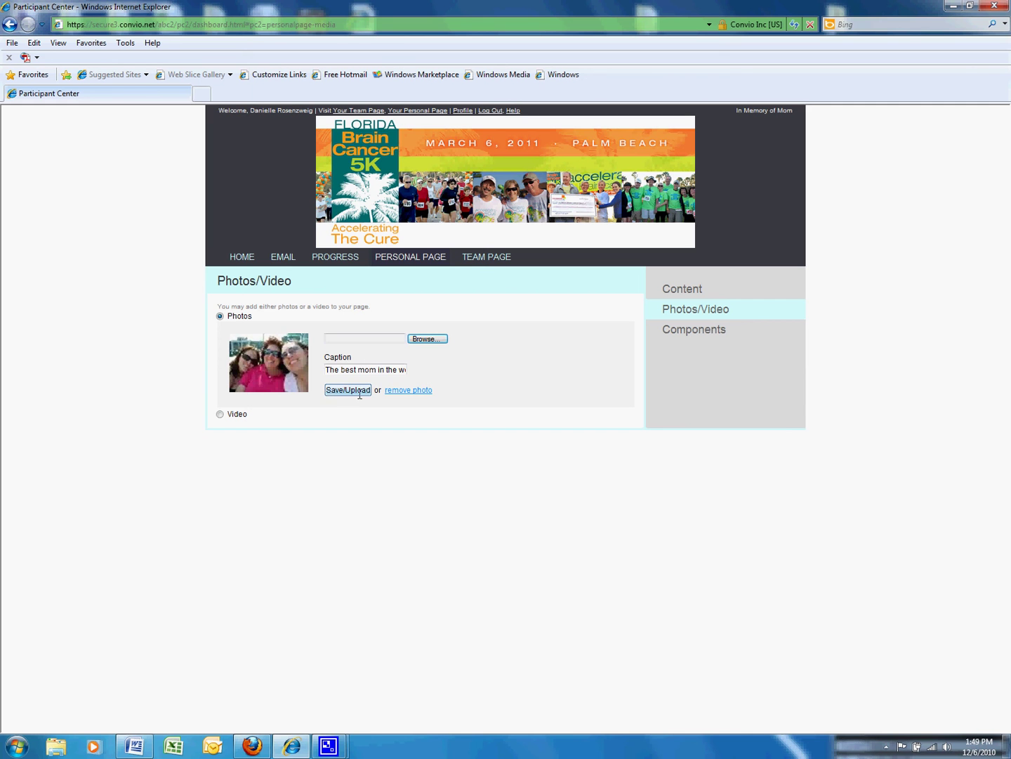
left_click_drag(352, 369, 493, 384)
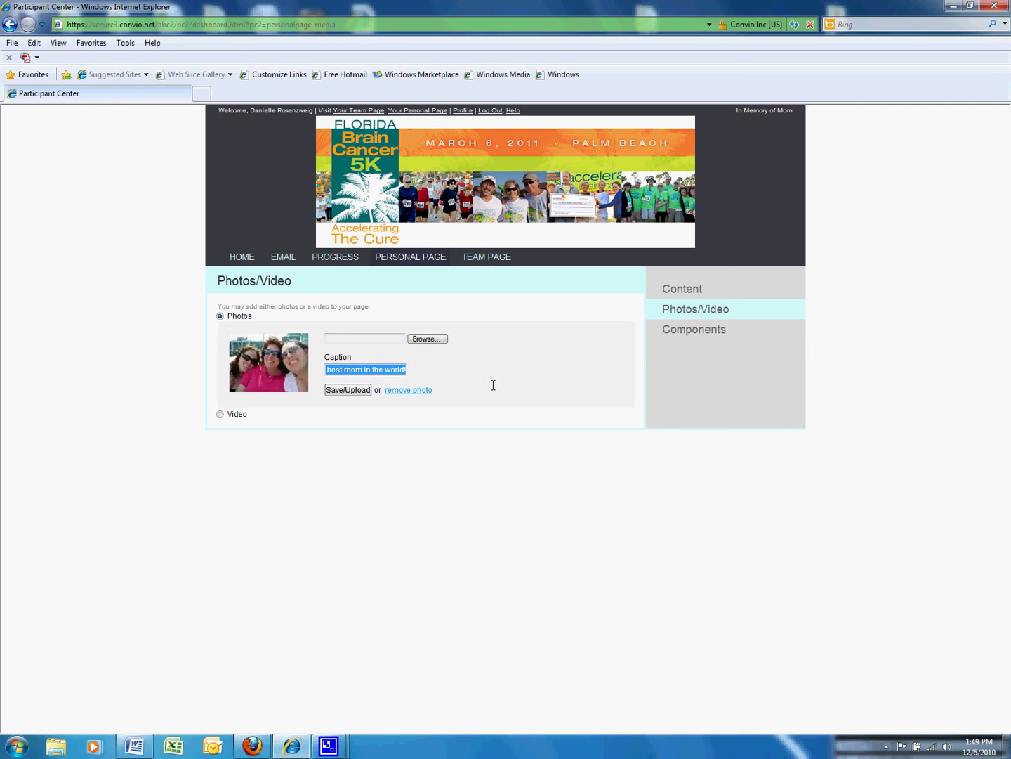
left_click(391, 367)
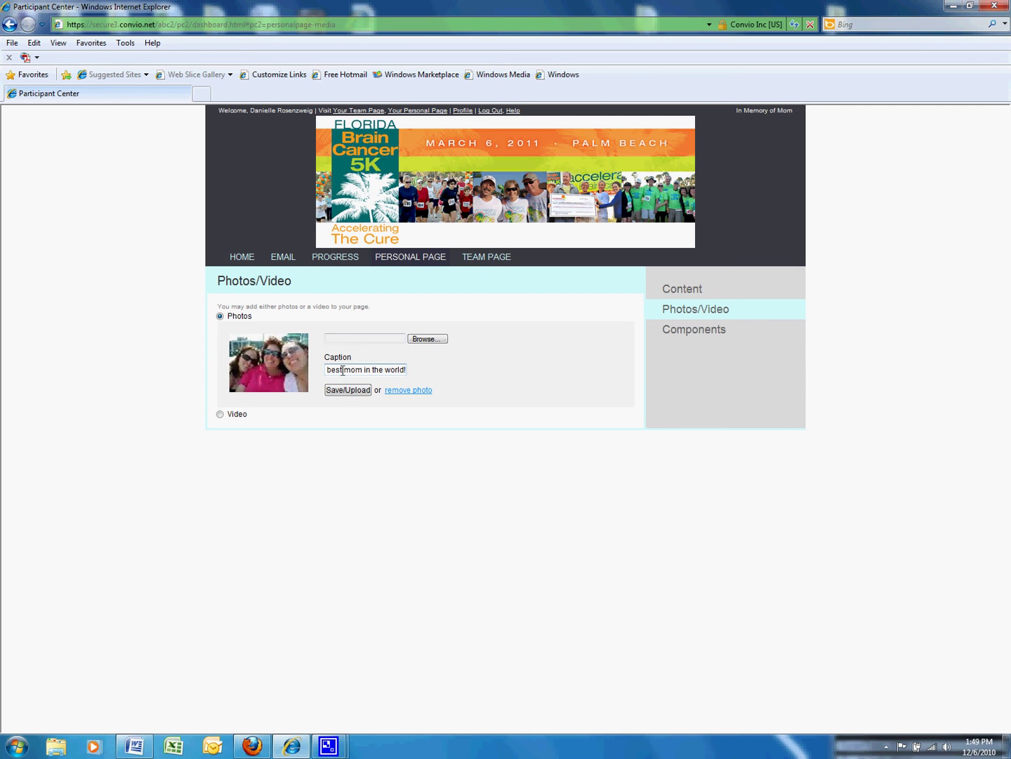
- Review the YouTube video URL option in the personal page's Photos/Video section and switch back to the Photos option
left_click(471, 378)
left_click(222, 414)
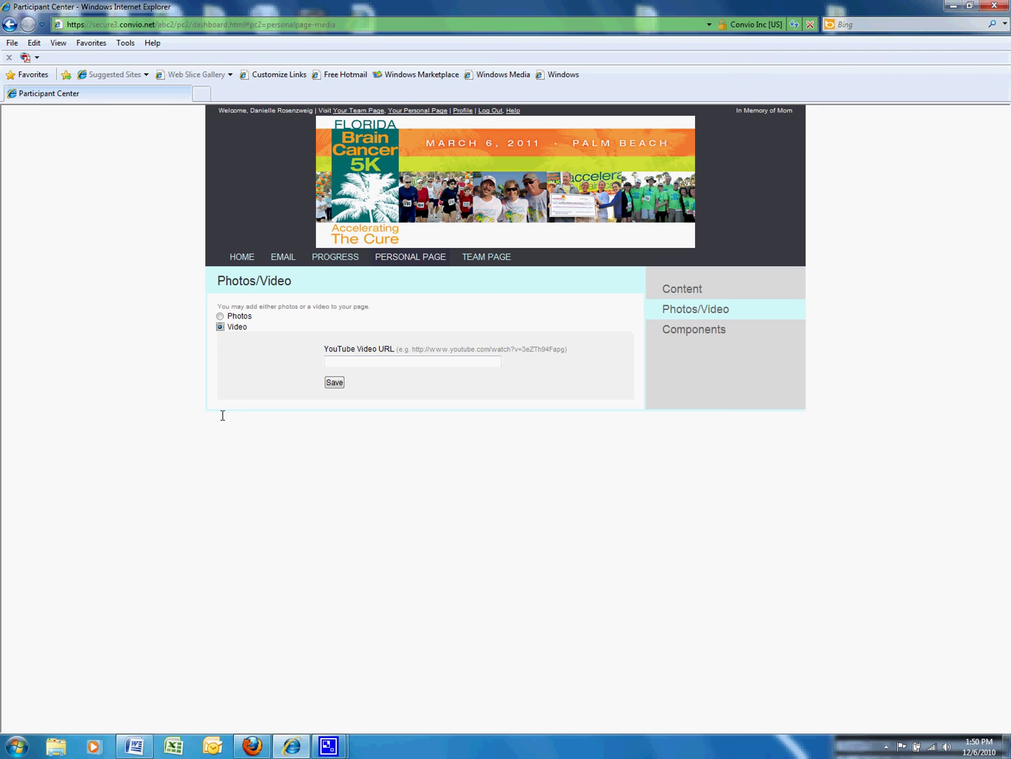
left_click(404, 361)
left_click(220, 316)
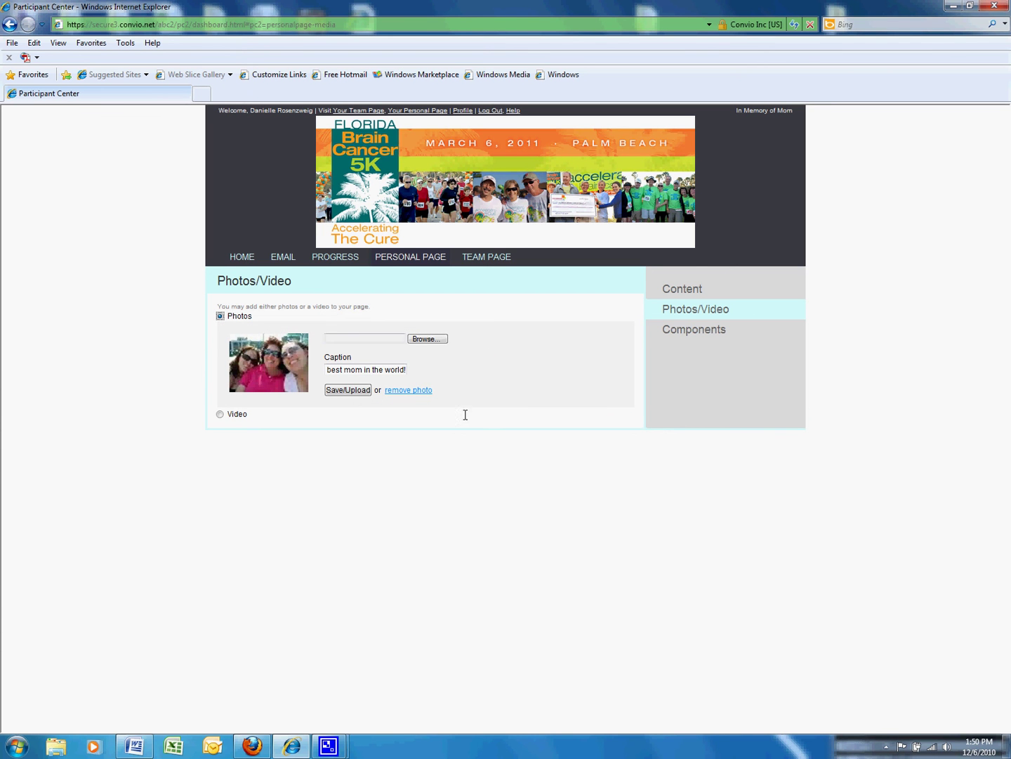
- Save the personal page's components with Status Thermometer and Fundraising Honor Roll enabled and the personal blog disabled
left_click(671, 330)
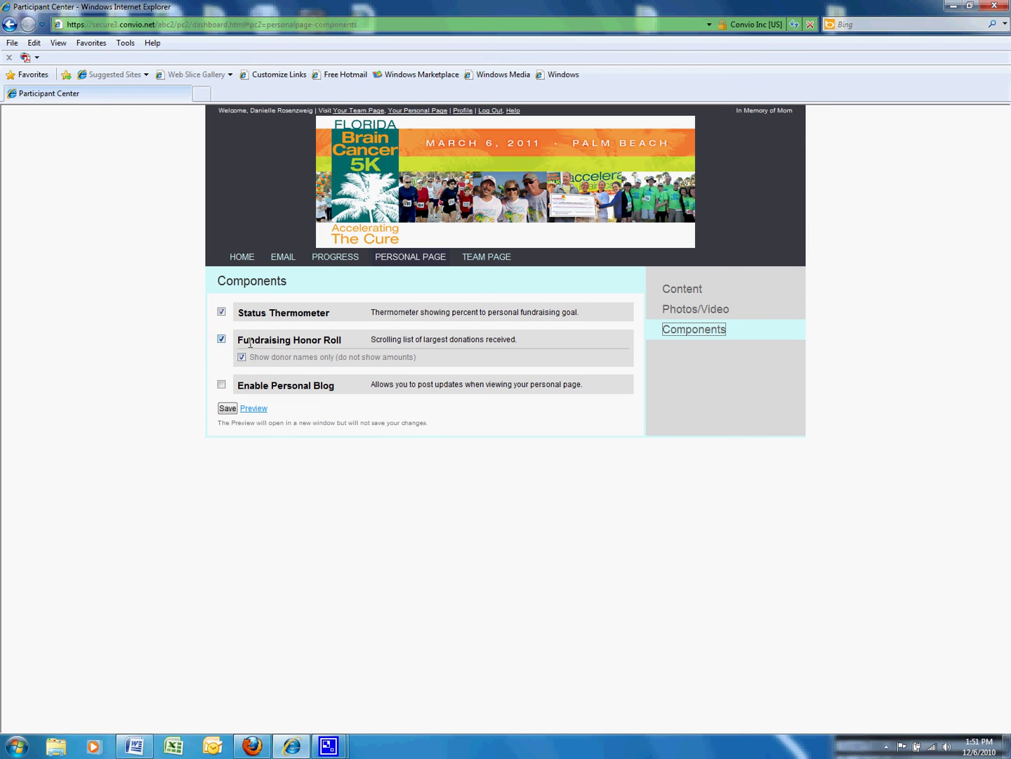
left_click(221, 384)
left_click(222, 385)
left_click(231, 410)
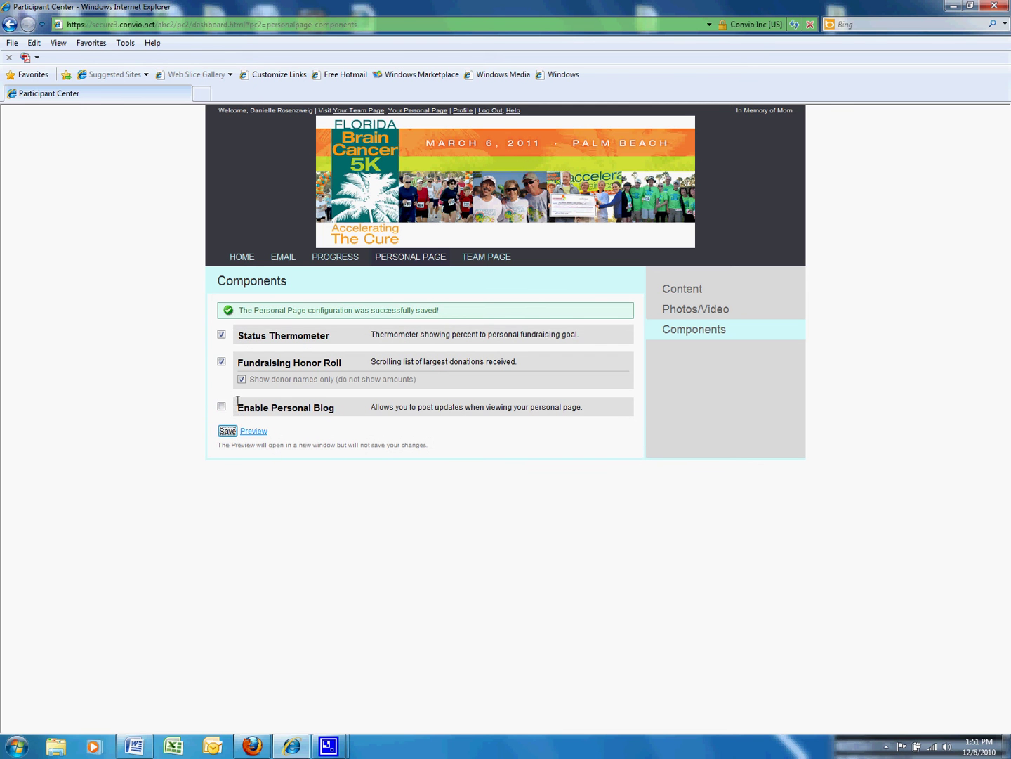
- Preview the personal page from its components settings, examine the title, body text, photo and fundraising progress, and close the preview
left_click(256, 430)
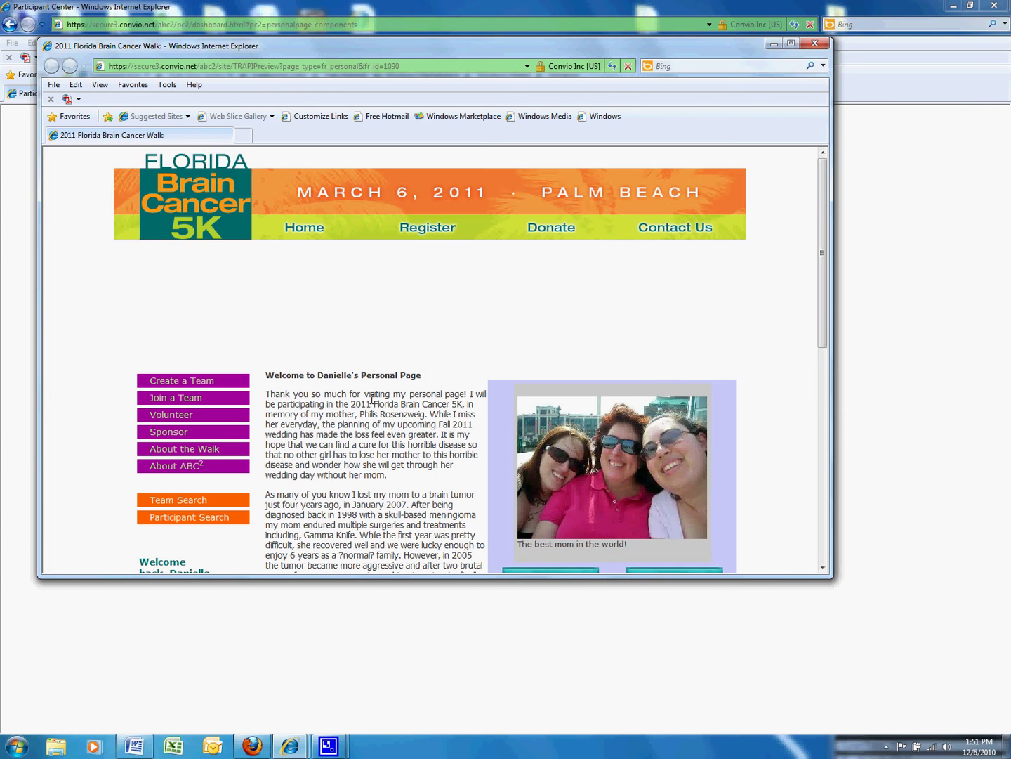
scroll(384, 401, "down", 3)
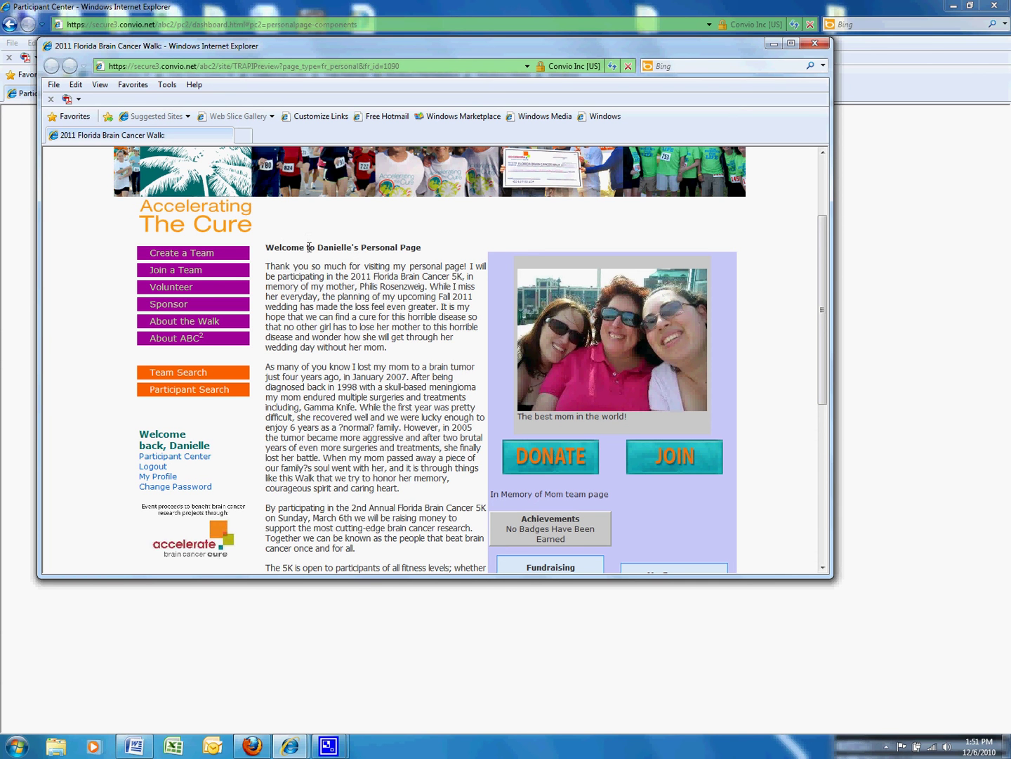
left_click_drag(272, 245, 412, 251)
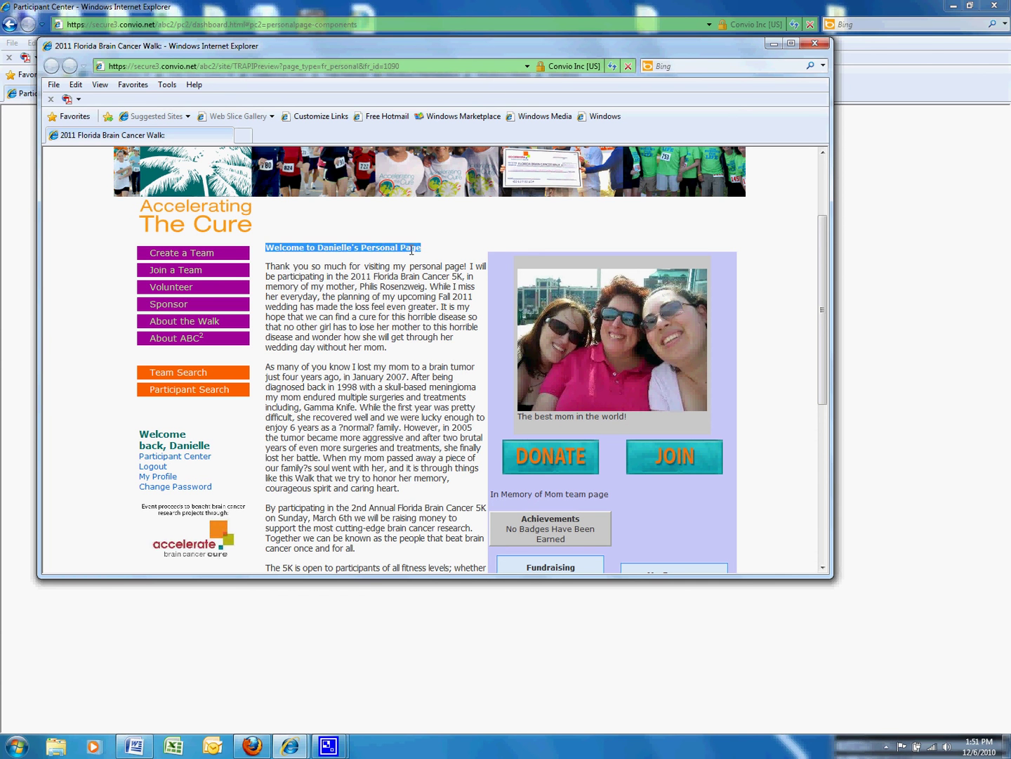
left_click(427, 260)
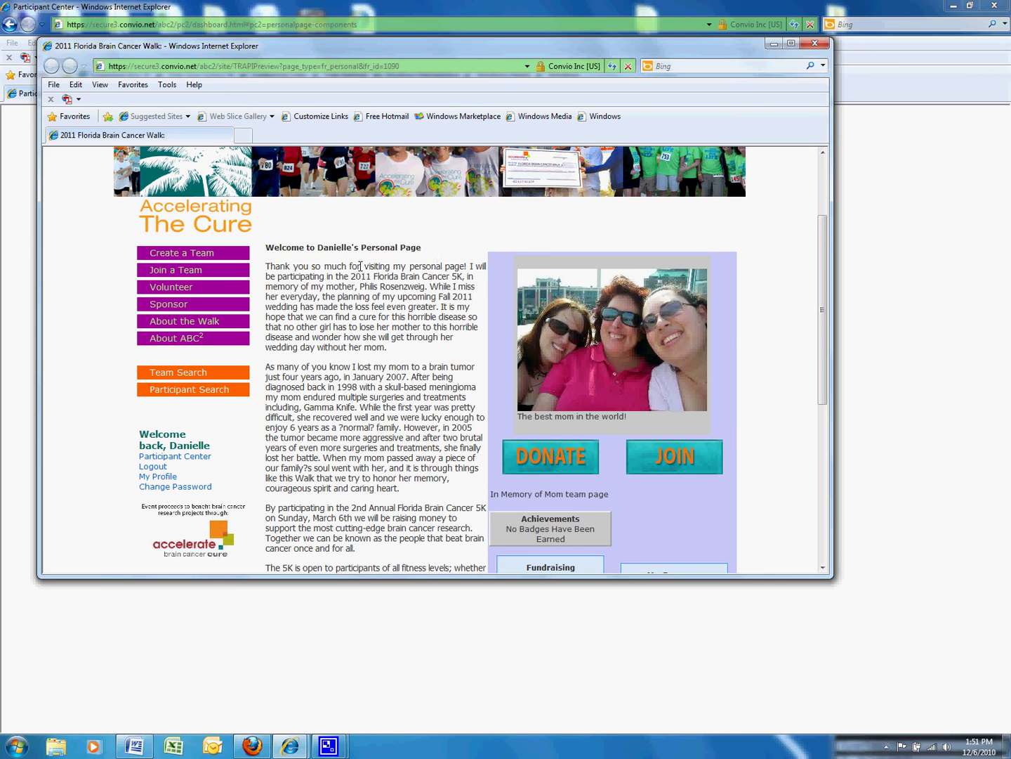
scroll(395, 417, "down", 3)
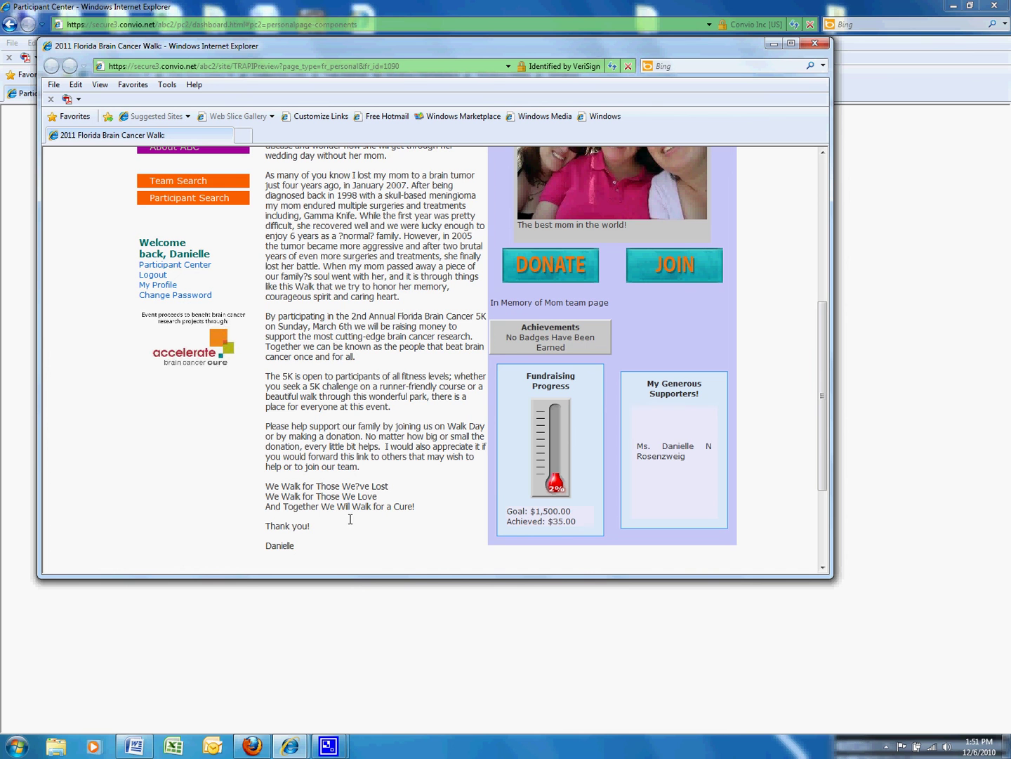
scroll(595, 439, "up", 2)
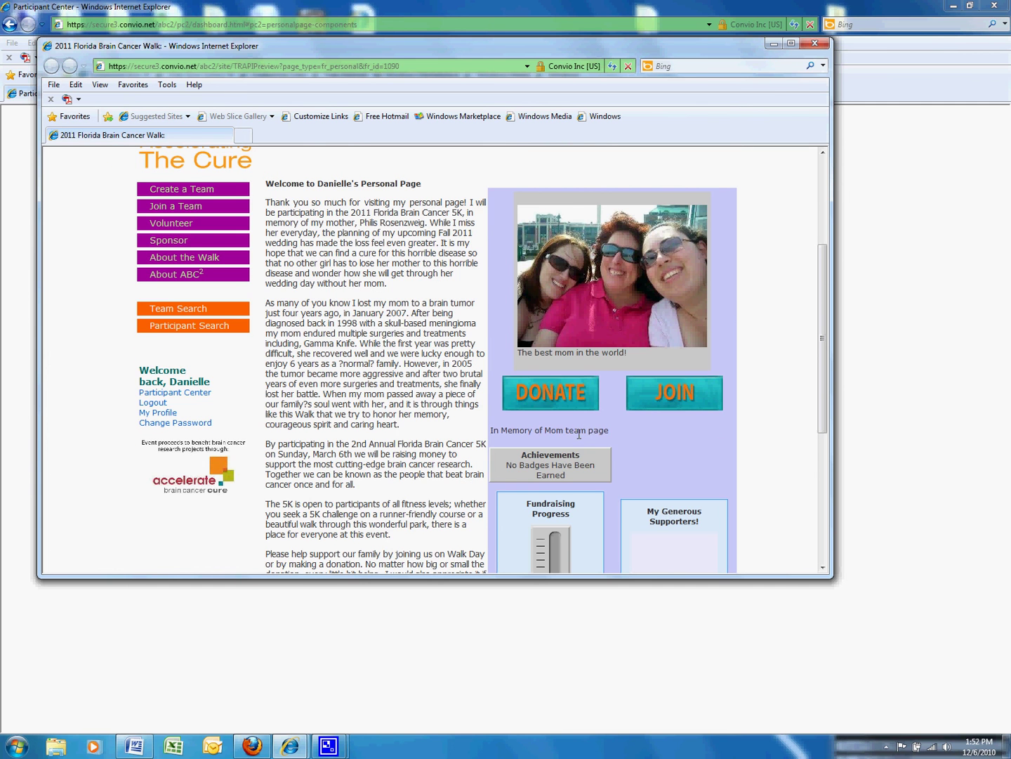
scroll(585, 436, "up", 3)
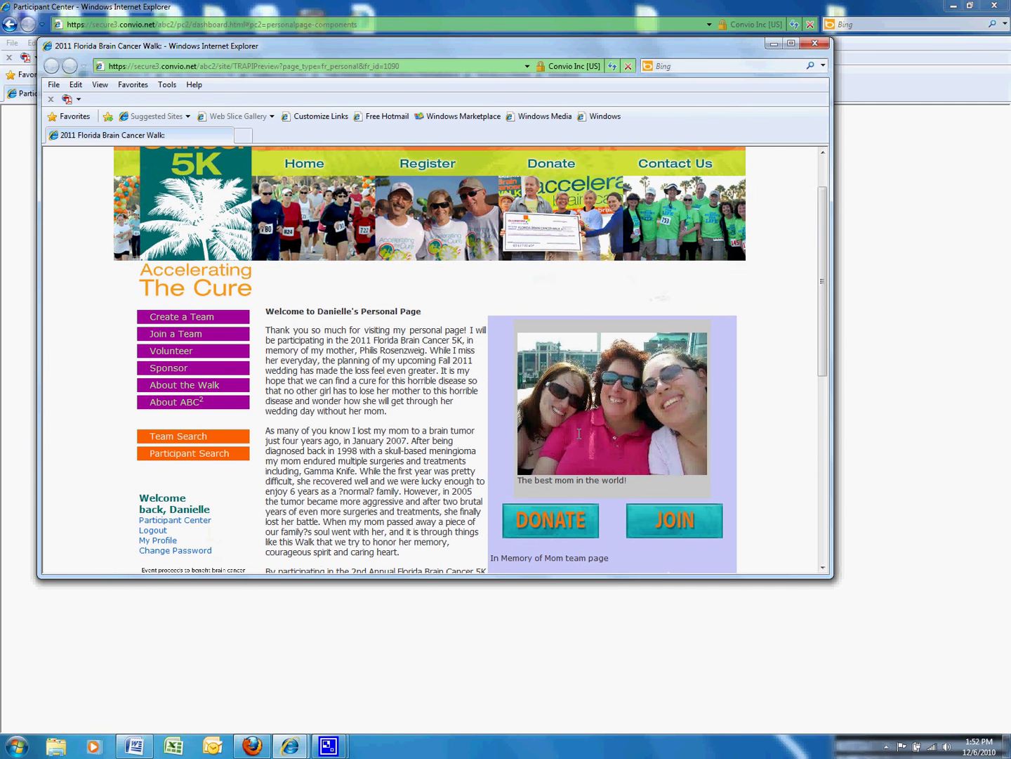
left_click(815, 44)
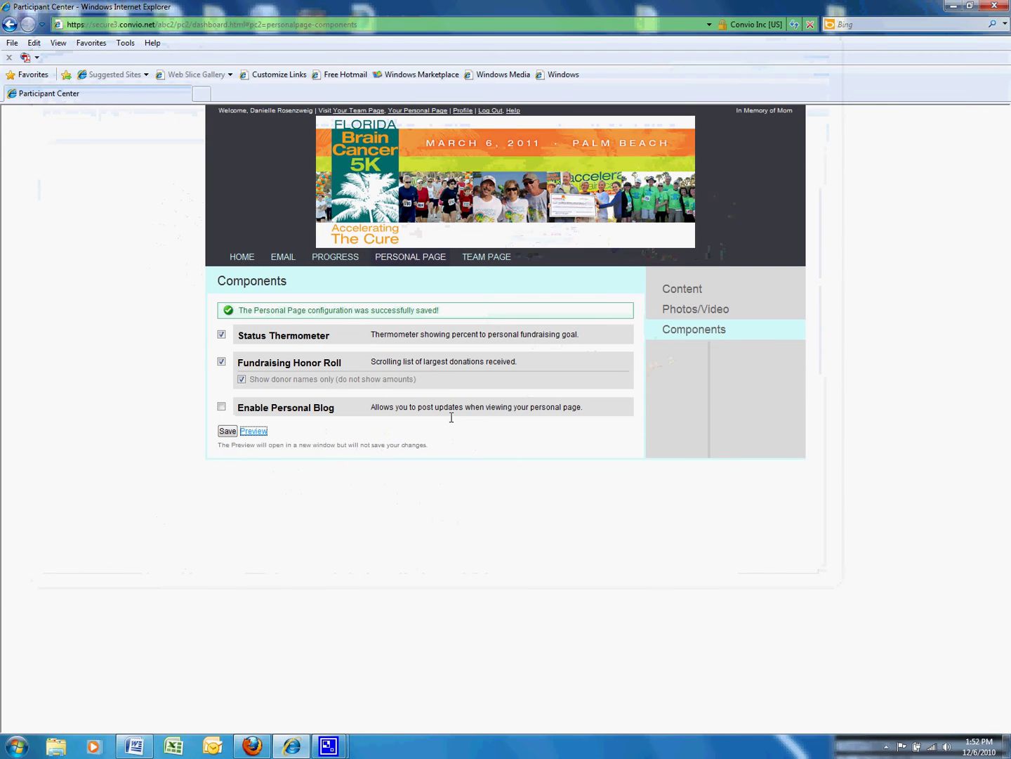
- Return to the personal page's content, preview it once more and save the content
left_click(686, 288)
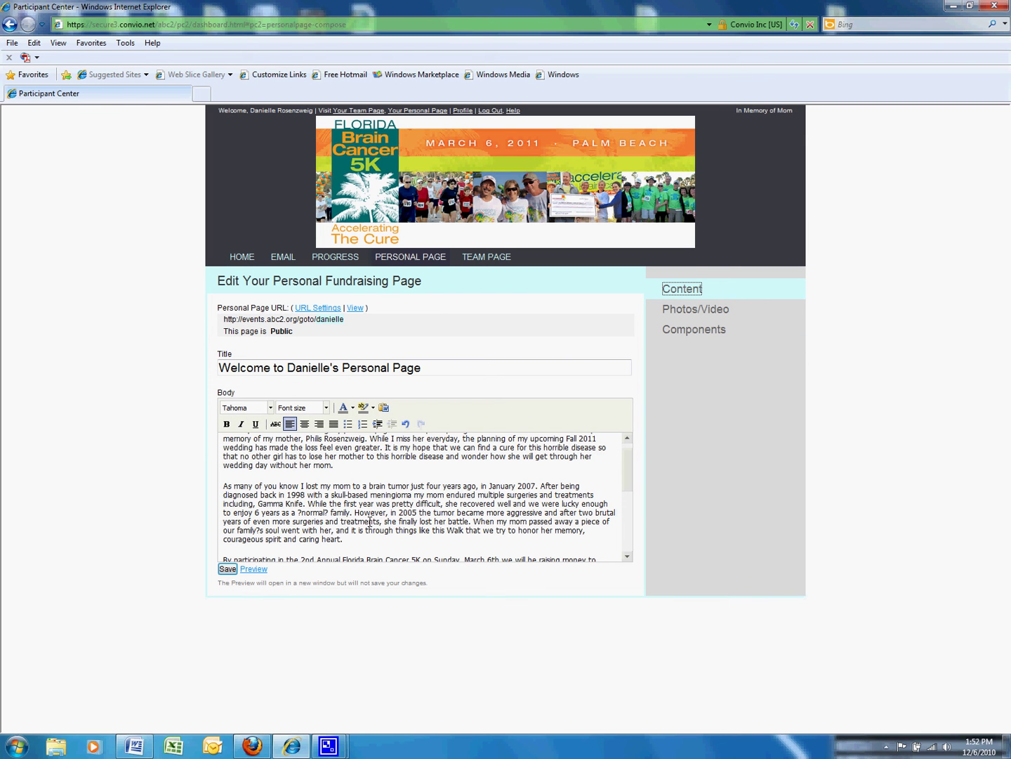
left_click(253, 569)
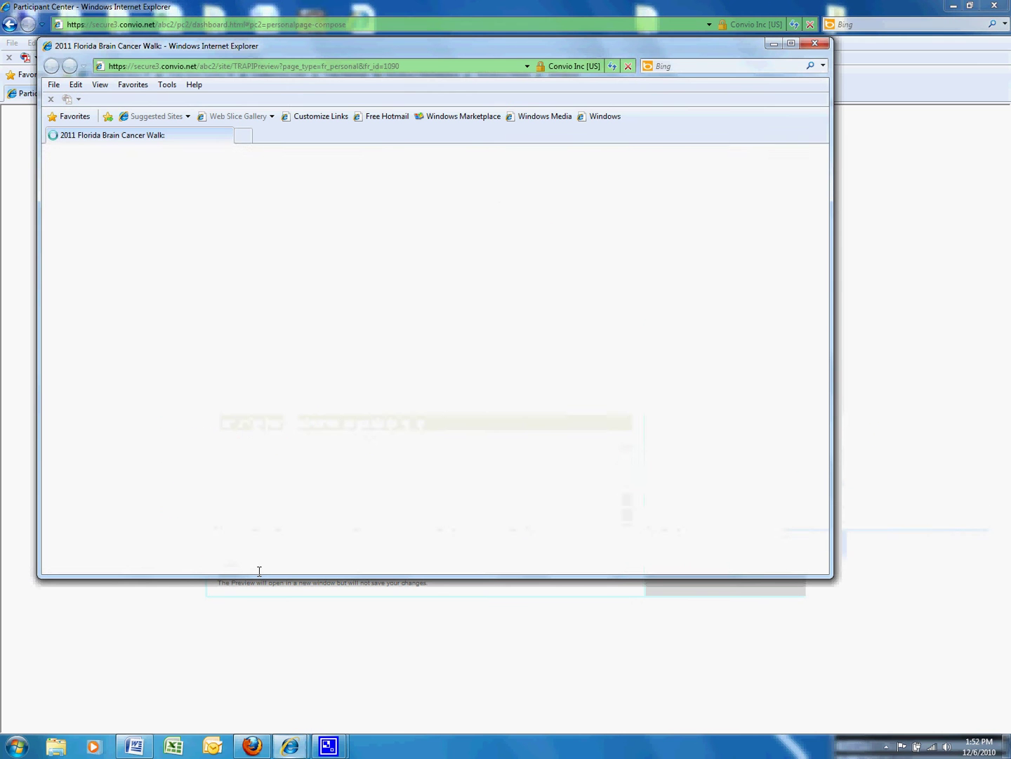
scroll(481, 435, "down", 10)
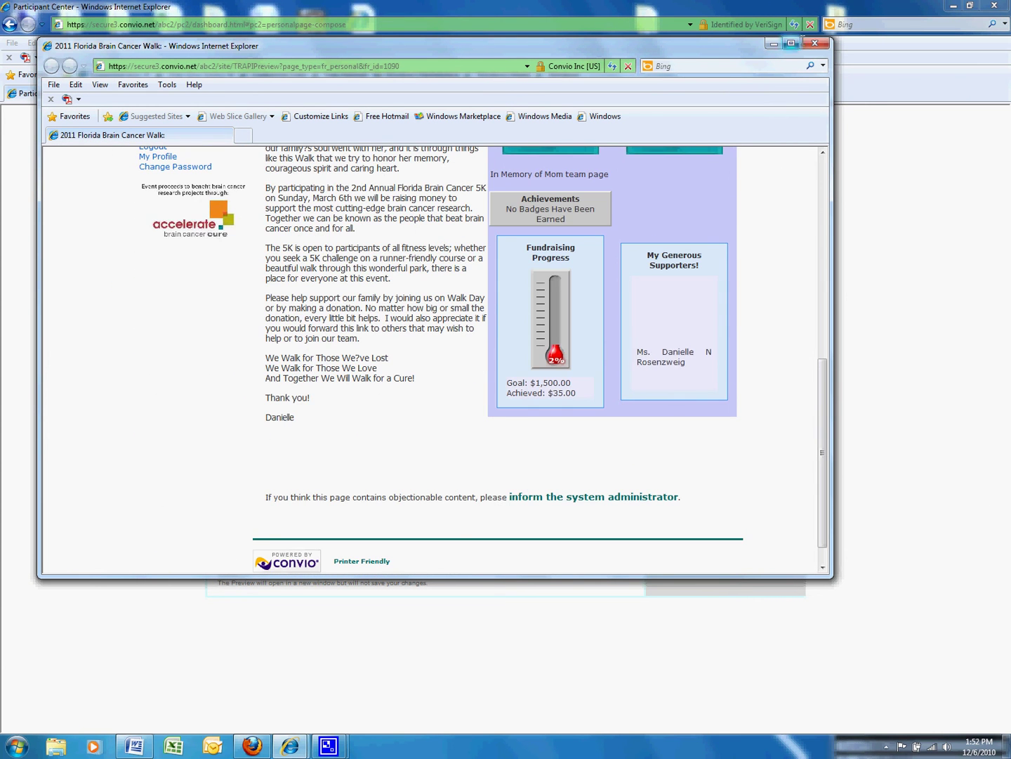
left_click(815, 44)
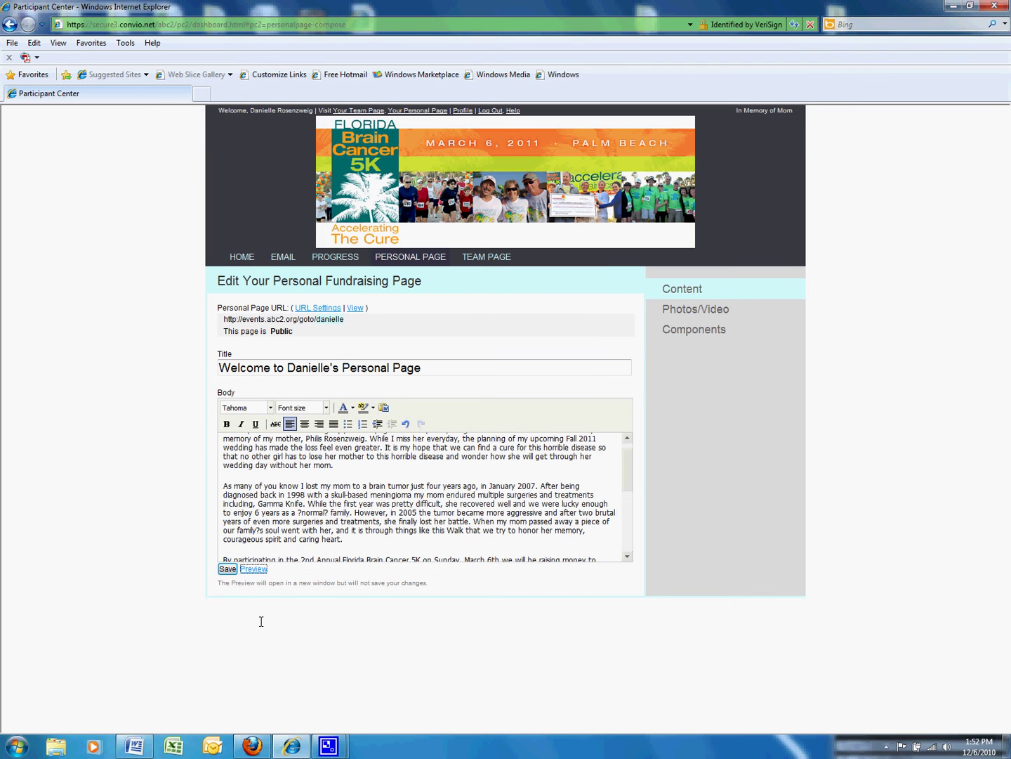
left_click(227, 568)
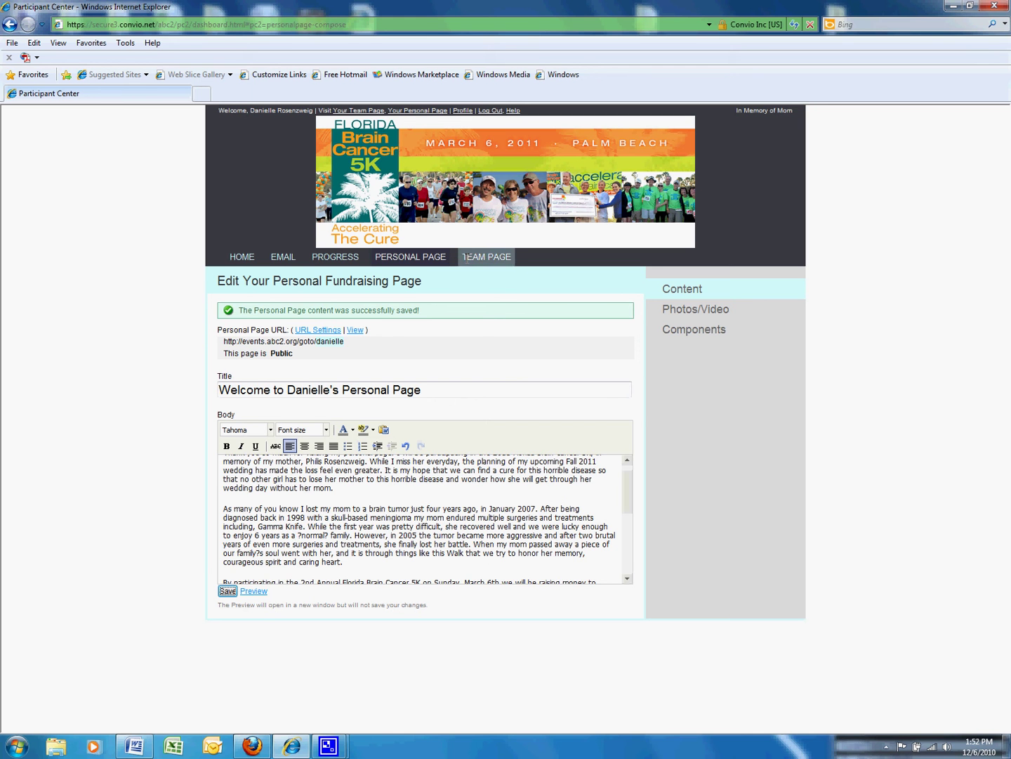
- Open the team fundraising page for editing and examine the ending of its URL and its body text
left_click(469, 257)
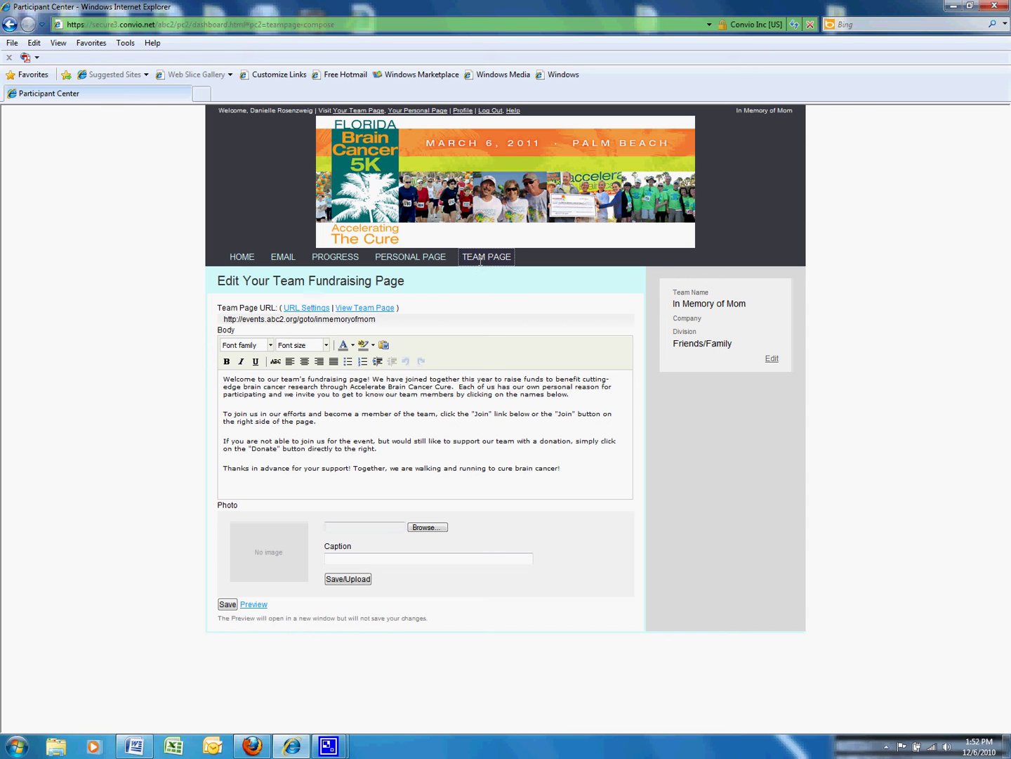
double_click(323, 319)
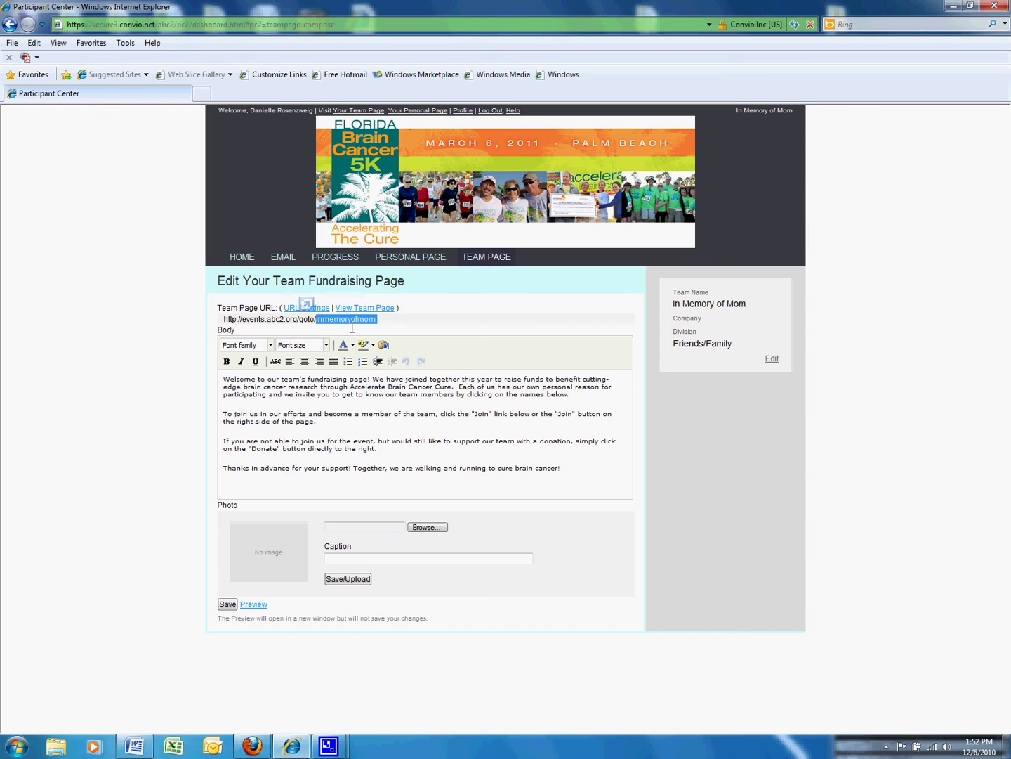
left_click(298, 421)
- Preview the team page, review its text, member list and fundraising progress, and save the team page content
left_click(260, 606)
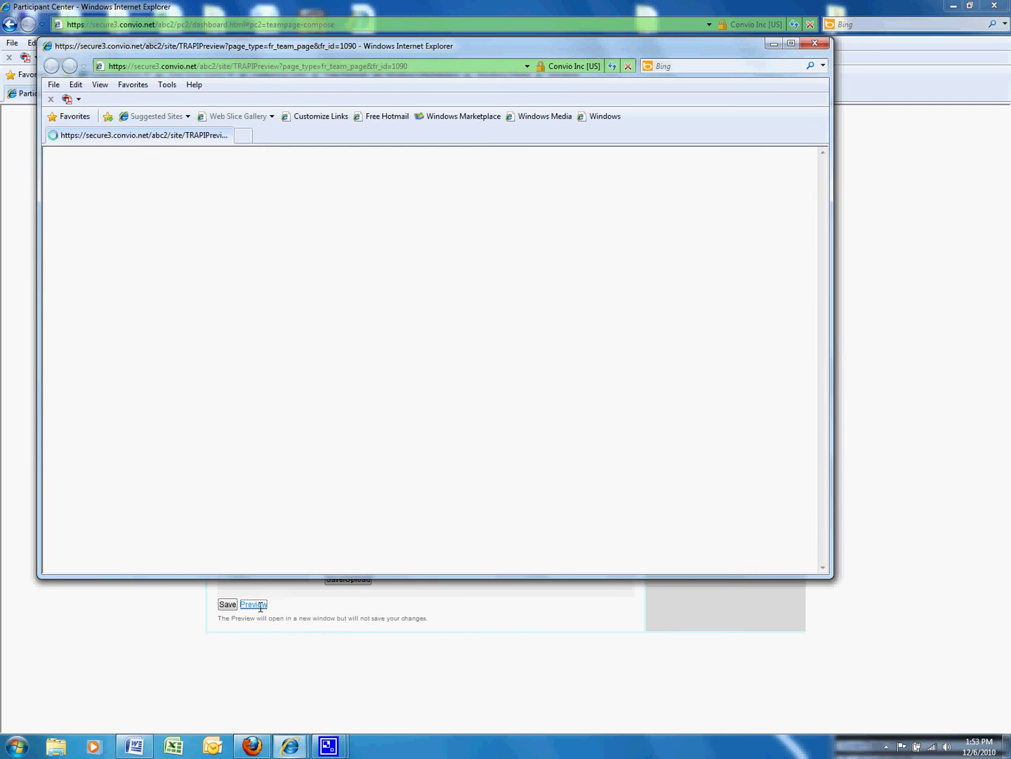
scroll(414, 465, "down", 3)
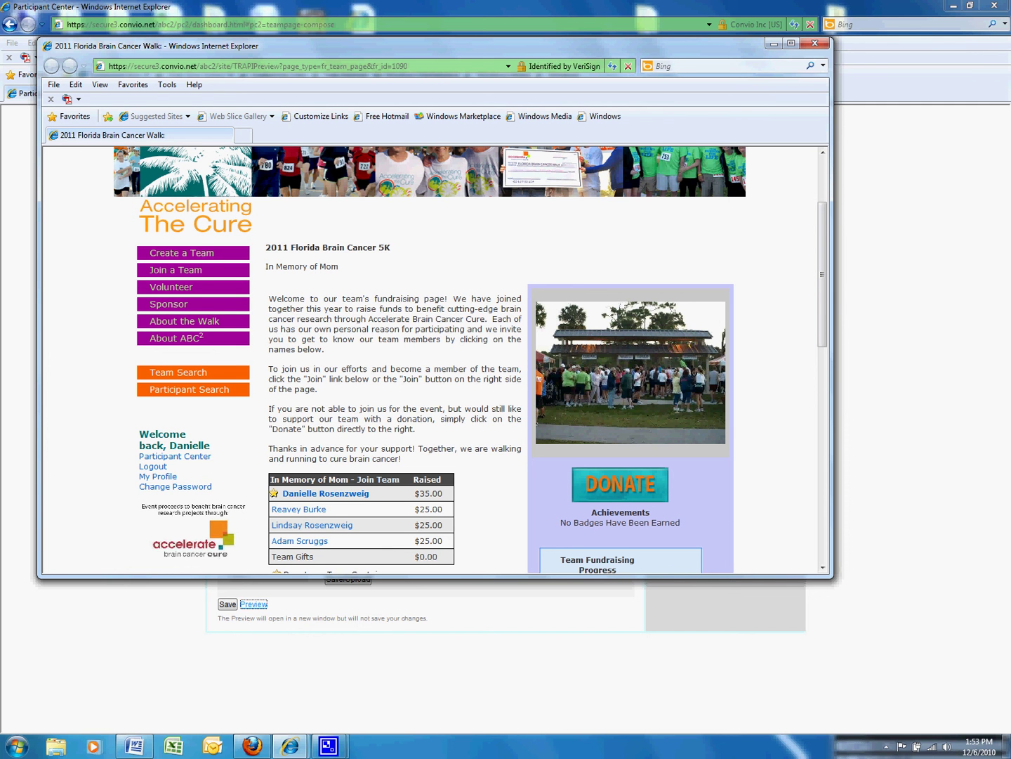
scroll(610, 429, "down", 5)
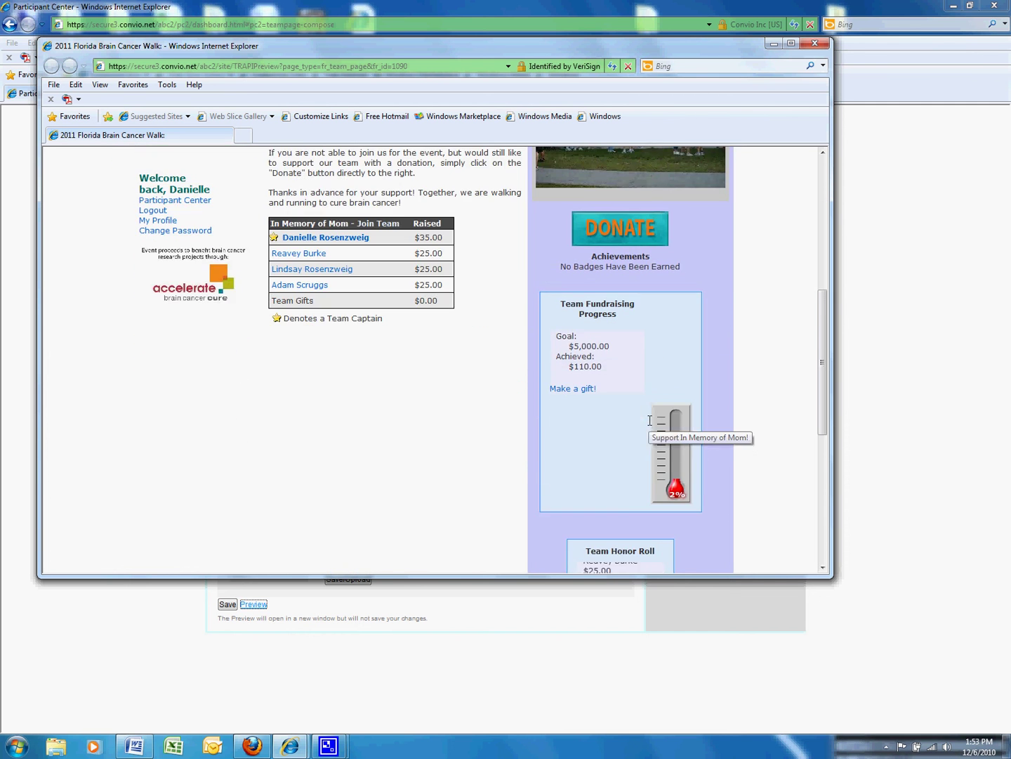
scroll(618, 441, "down", 3)
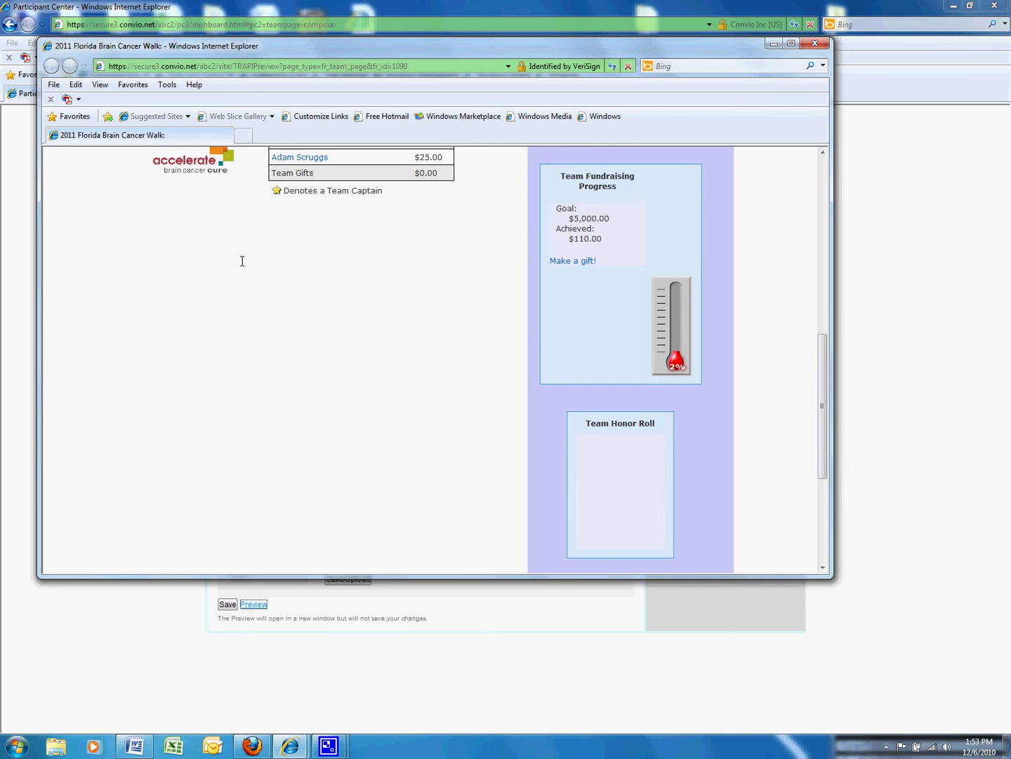
scroll(370, 344, "up", 1)
scroll(370, 344, "up", 4)
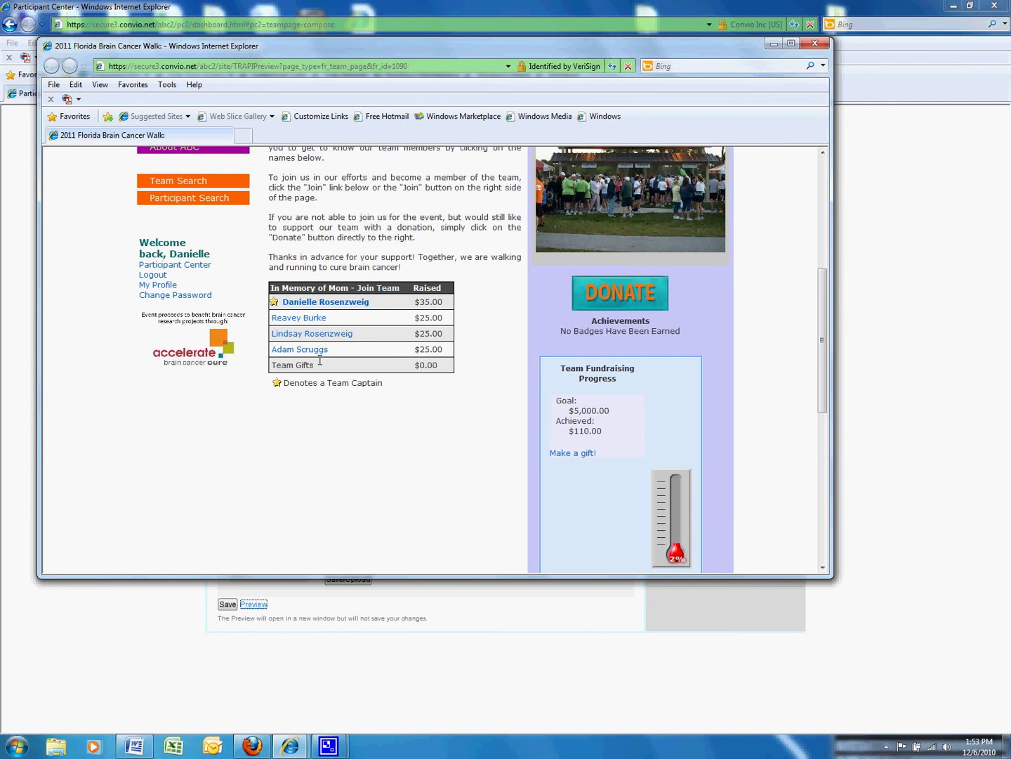
scroll(348, 361, "up", 5)
left_click_drag(339, 331, 312, 333)
left_click(414, 387)
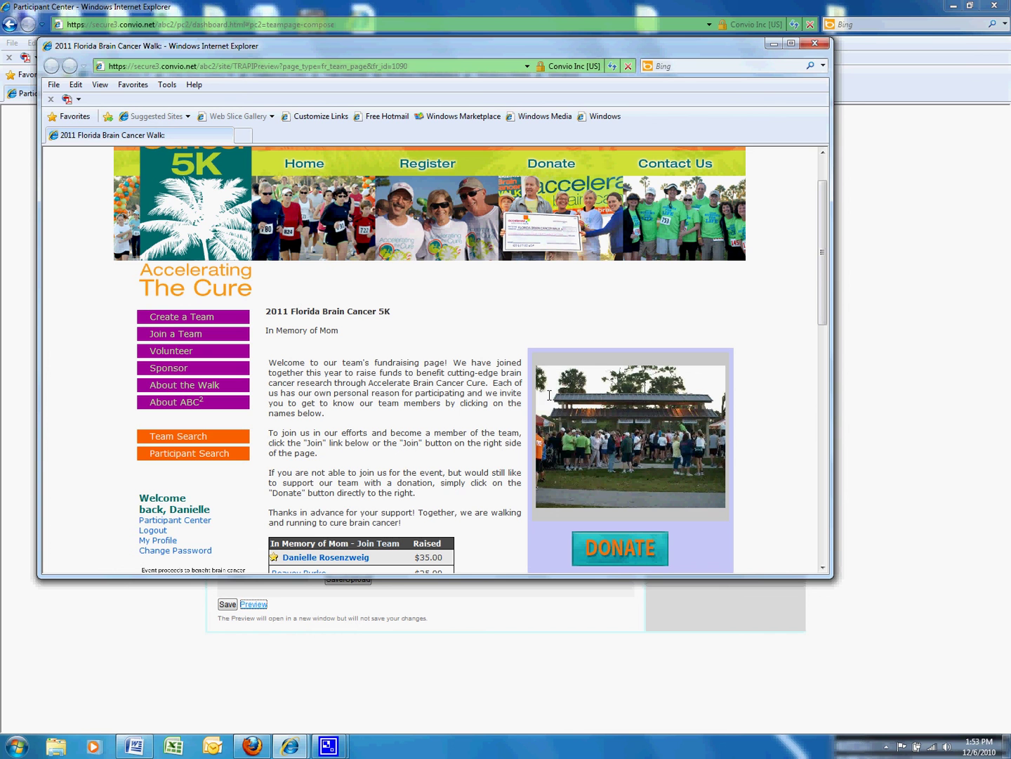
left_click(815, 43)
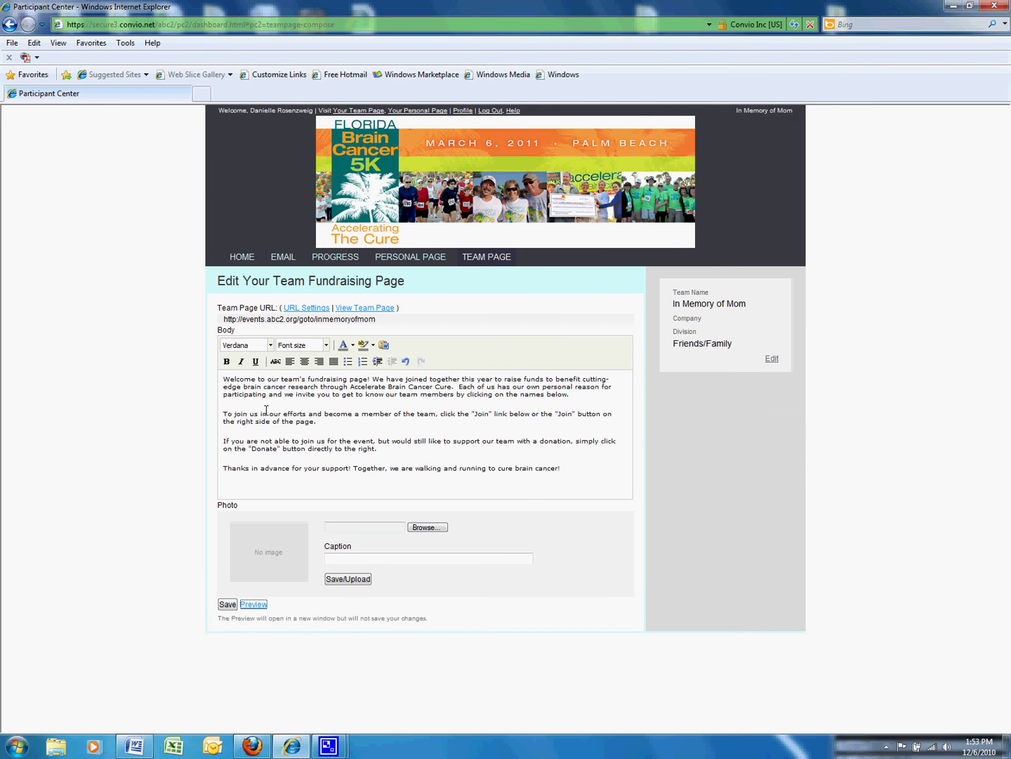
left_click(229, 605)
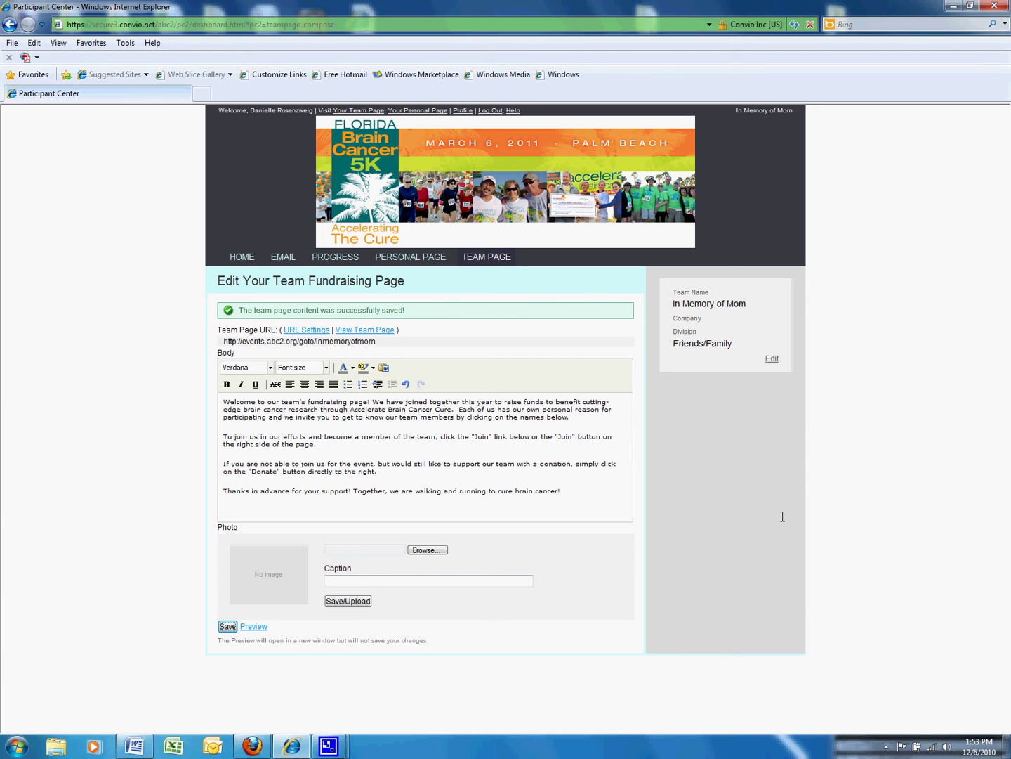
- Update the team details with the team name In Memory of Mom, no existing company chosen and the Friends/Family division
left_click(772, 358)
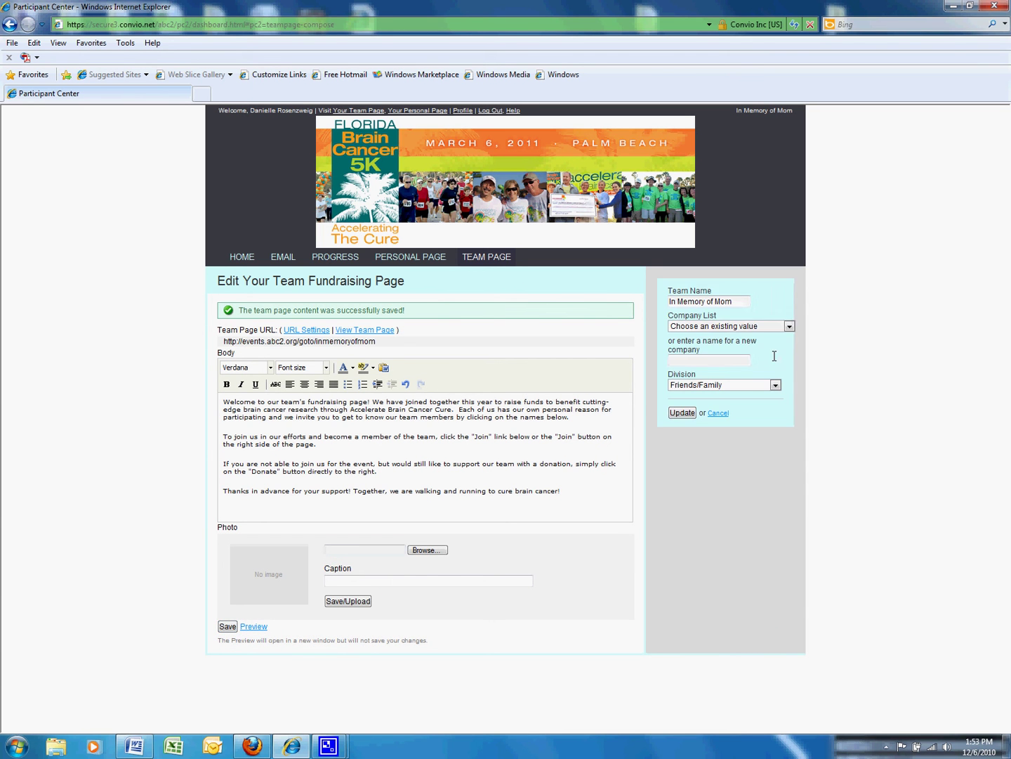
left_click_drag(736, 302, 651, 312)
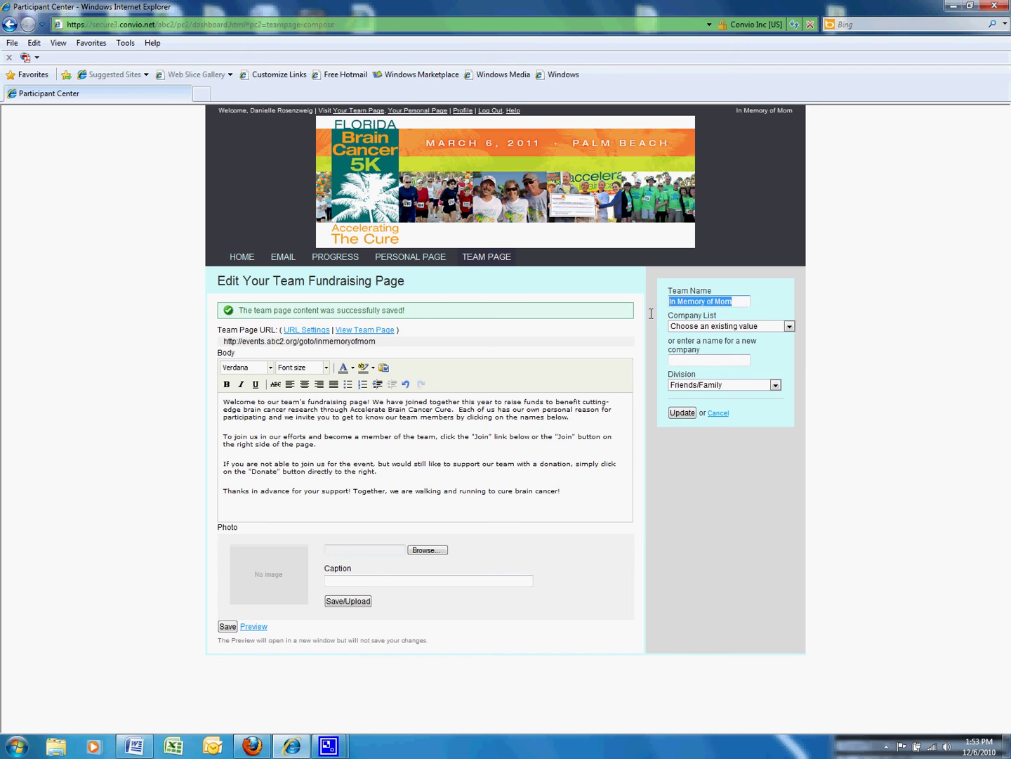
left_click(747, 325)
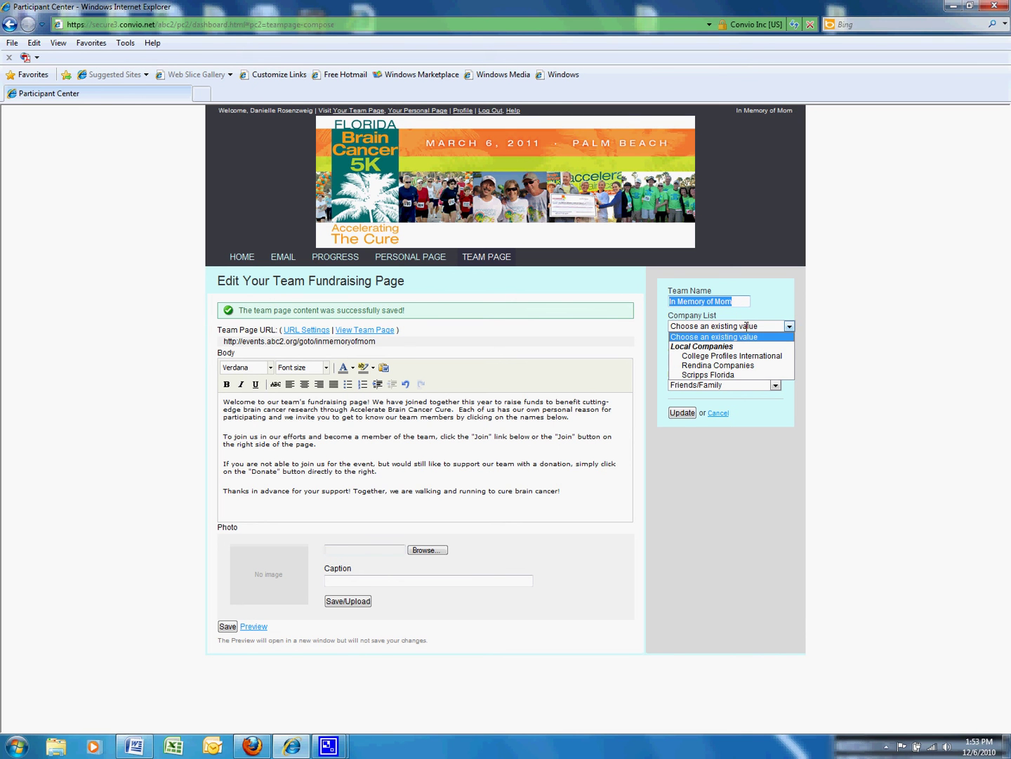
left_click(747, 336)
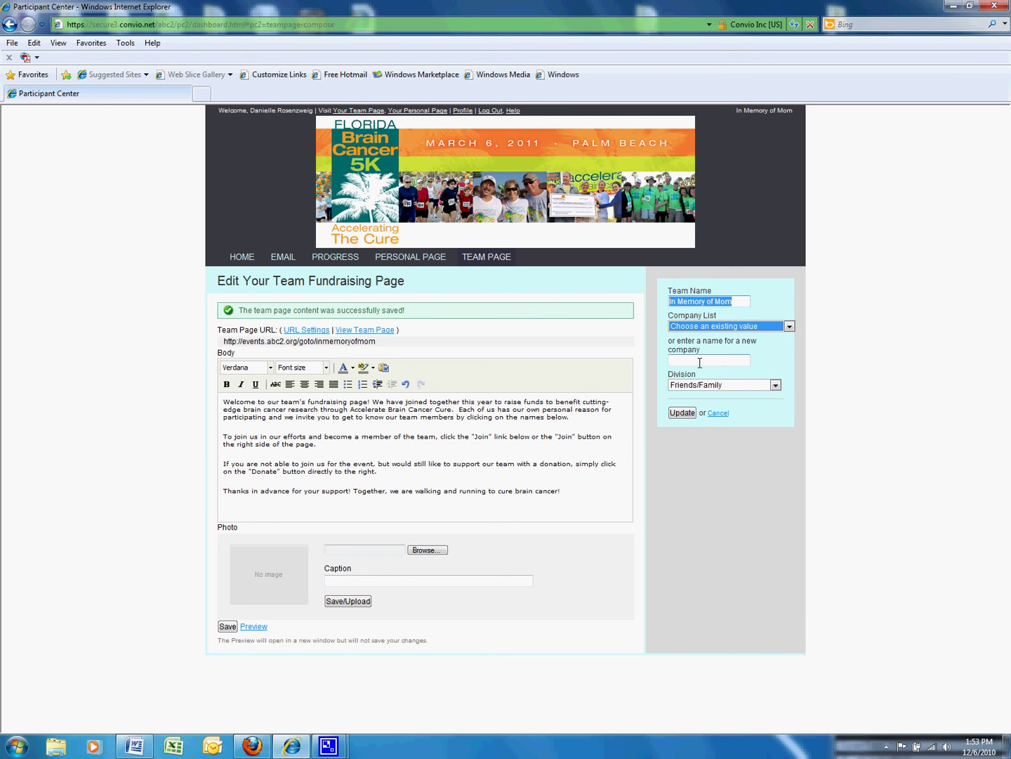
left_click(728, 384)
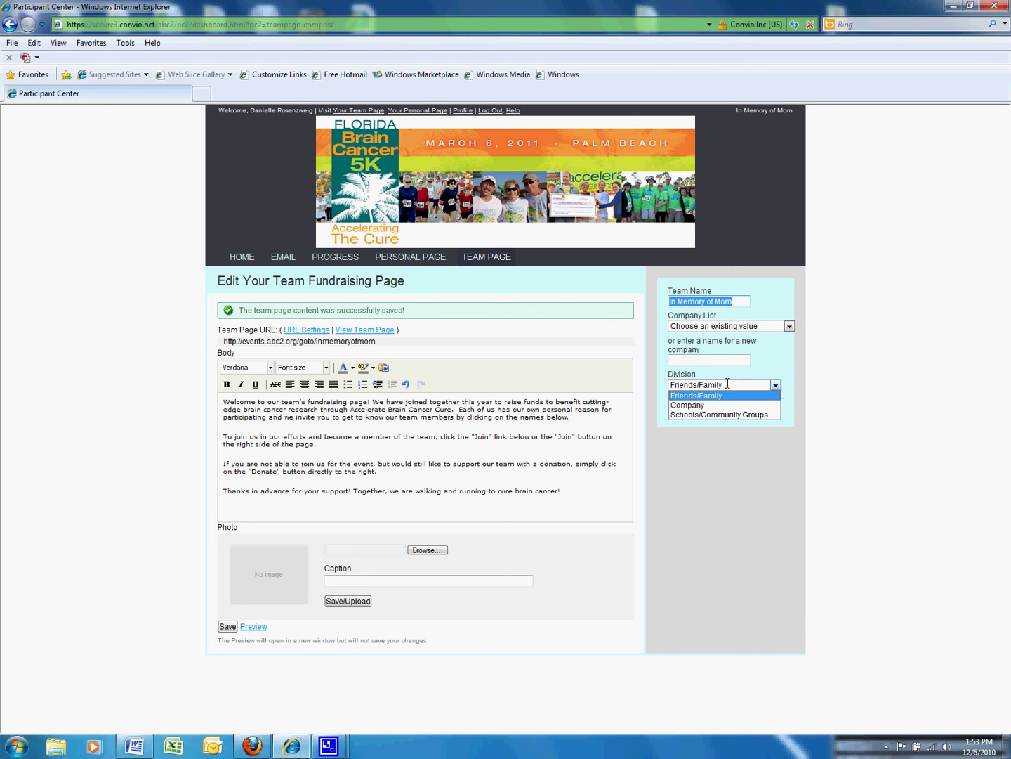
left_click(726, 395)
left_click(680, 415)
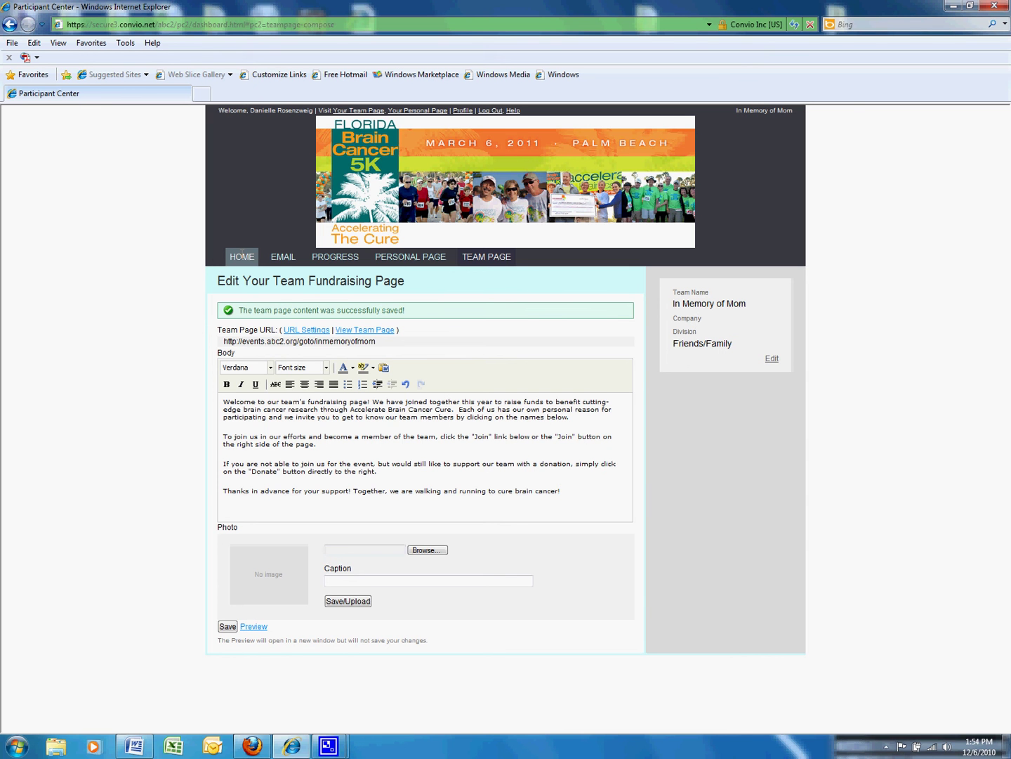
- Go to the Home overview, open the team captain's message for editing and save it
left_click(243, 258)
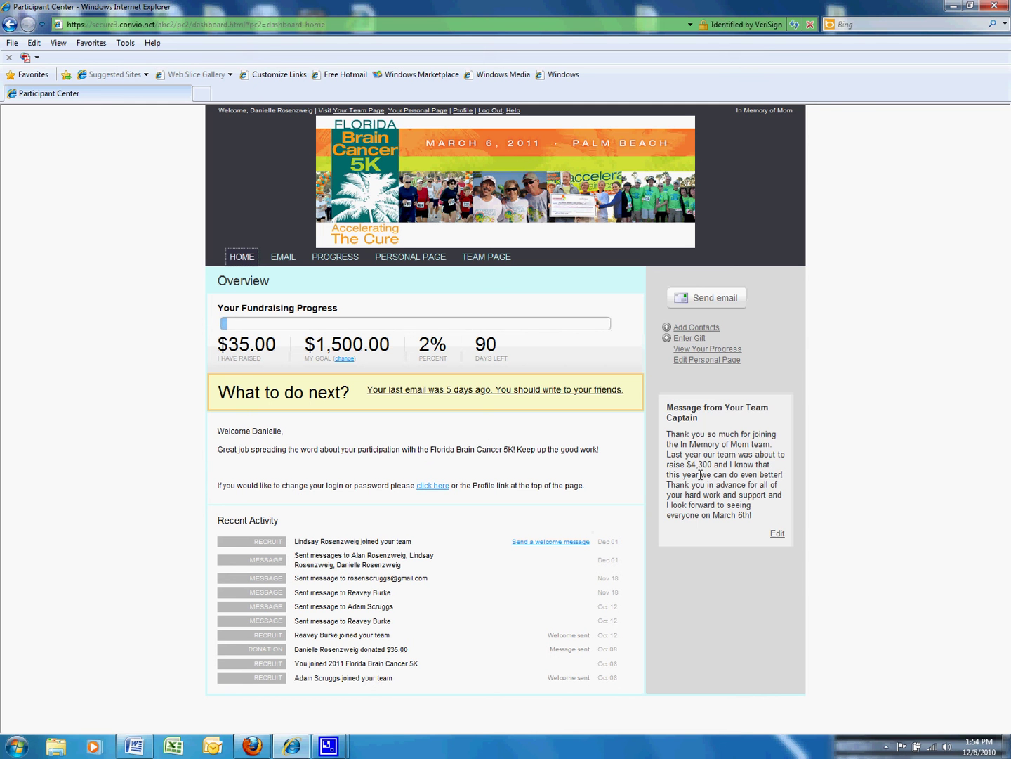
left_click_drag(668, 413, 734, 518)
left_click(724, 519)
left_click(778, 533)
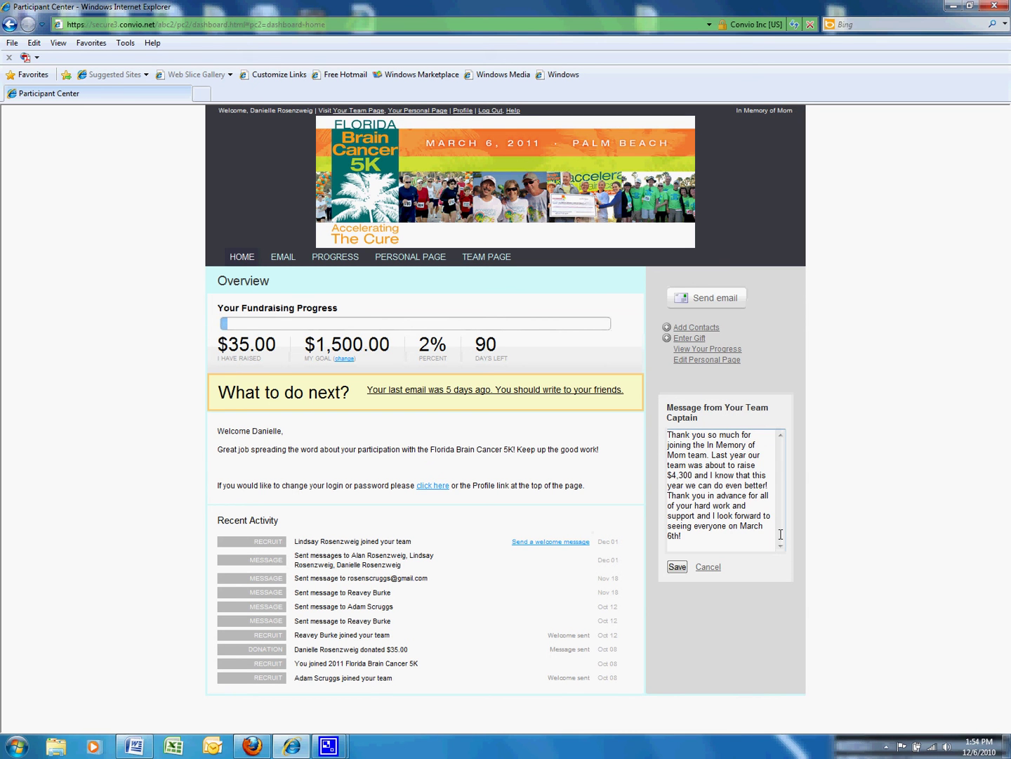
left_click(681, 568)
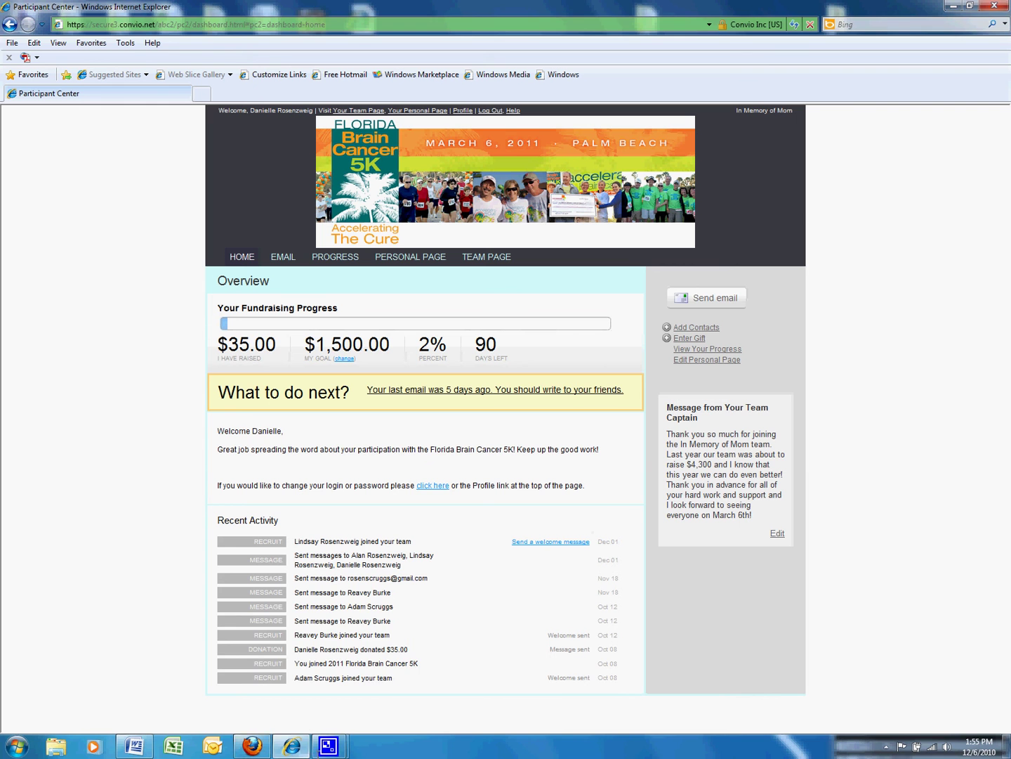
mouse_move(321, 750)
left_click(365, 685)
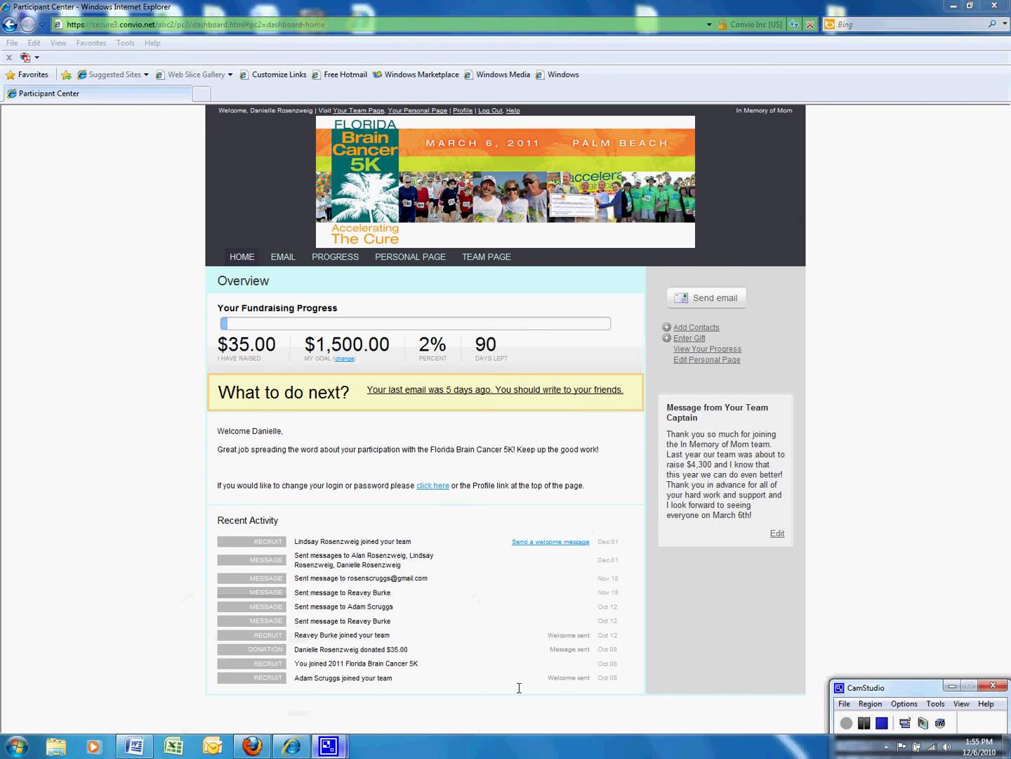